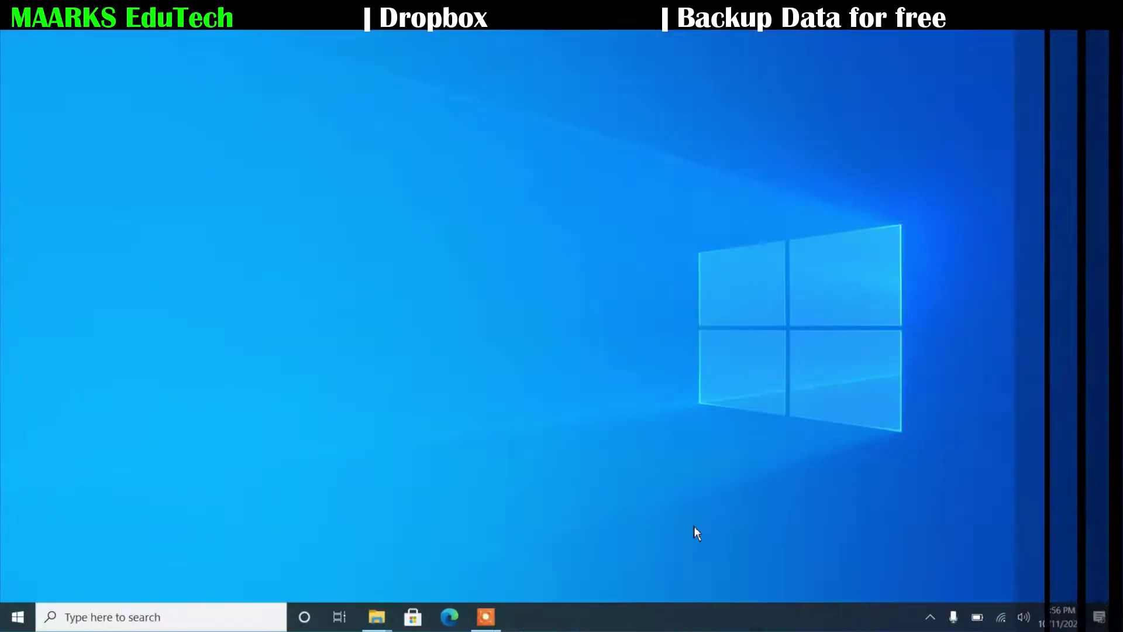
# - Launch Google Chrome from Windows search and search Google for 'dropbox'
pyautogui.click(163, 618)
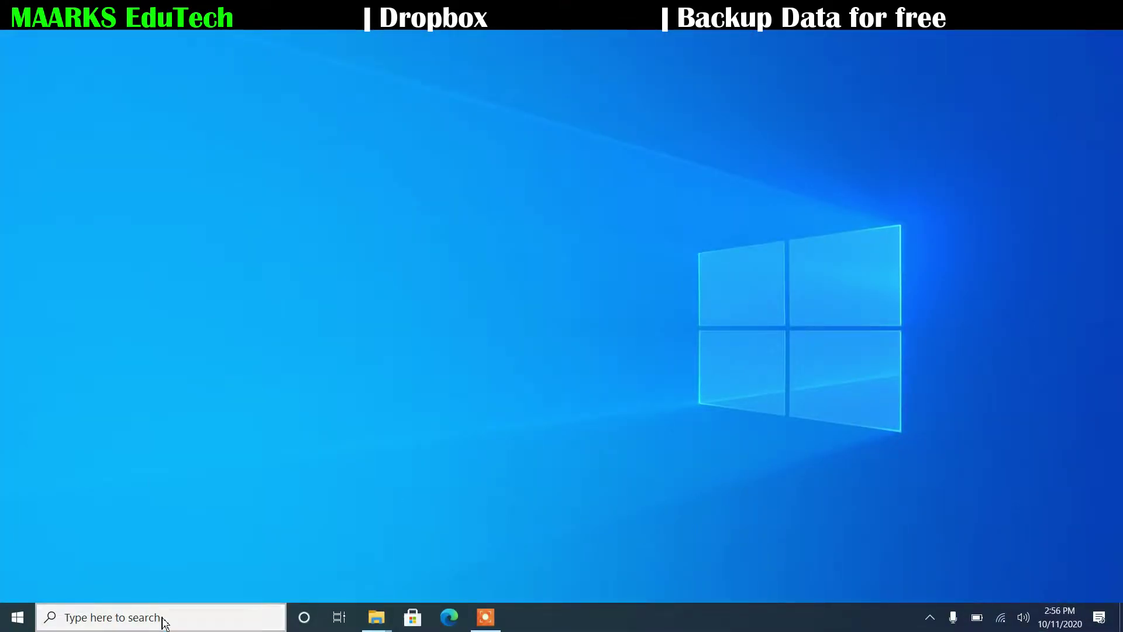
pyautogui.write('chrome')
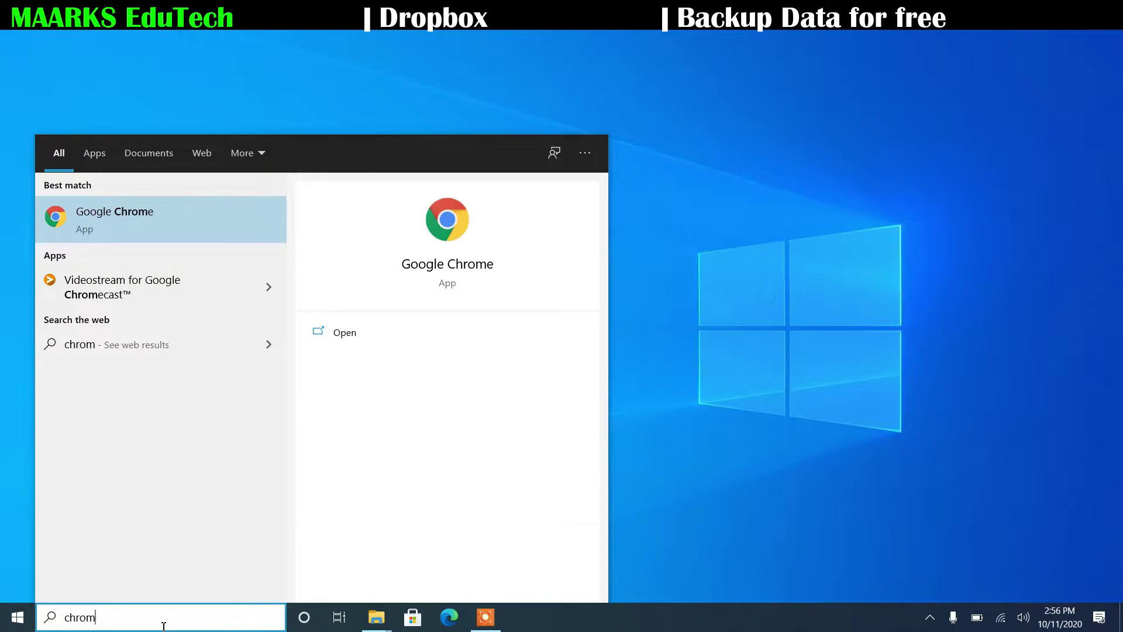
pyautogui.click(152, 232)
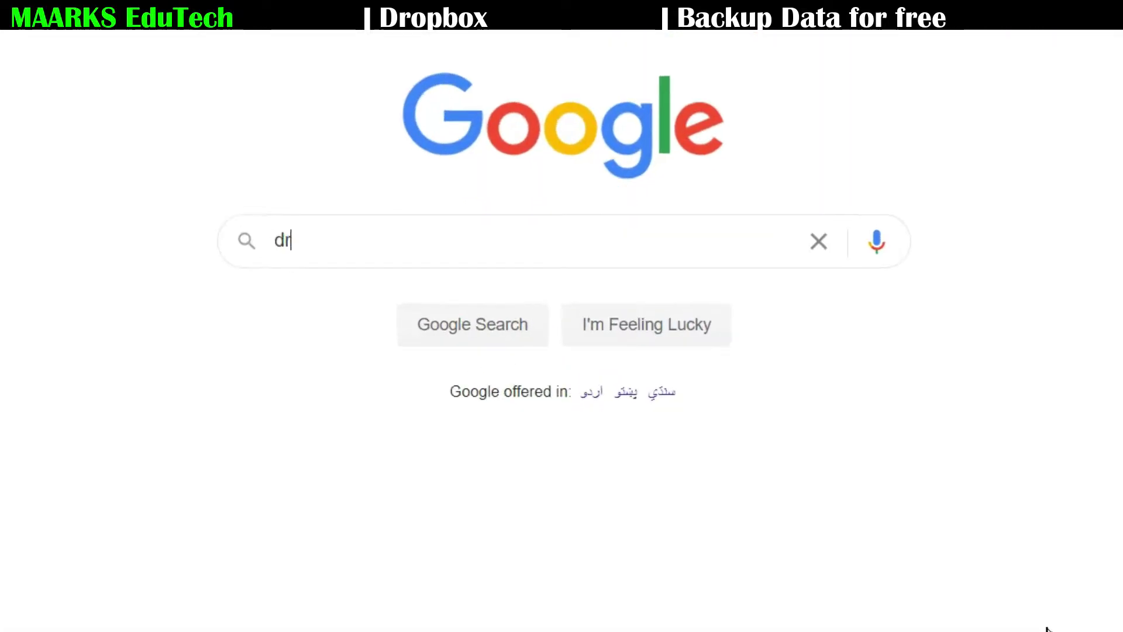
pyautogui.write('opbox')
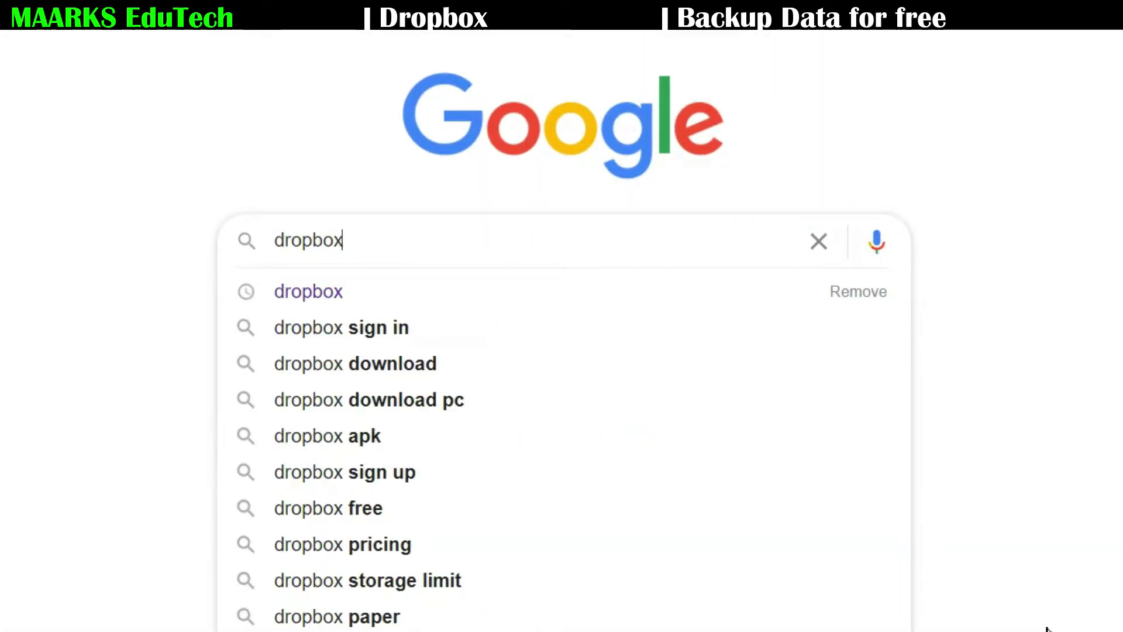
pyautogui.press('Return')
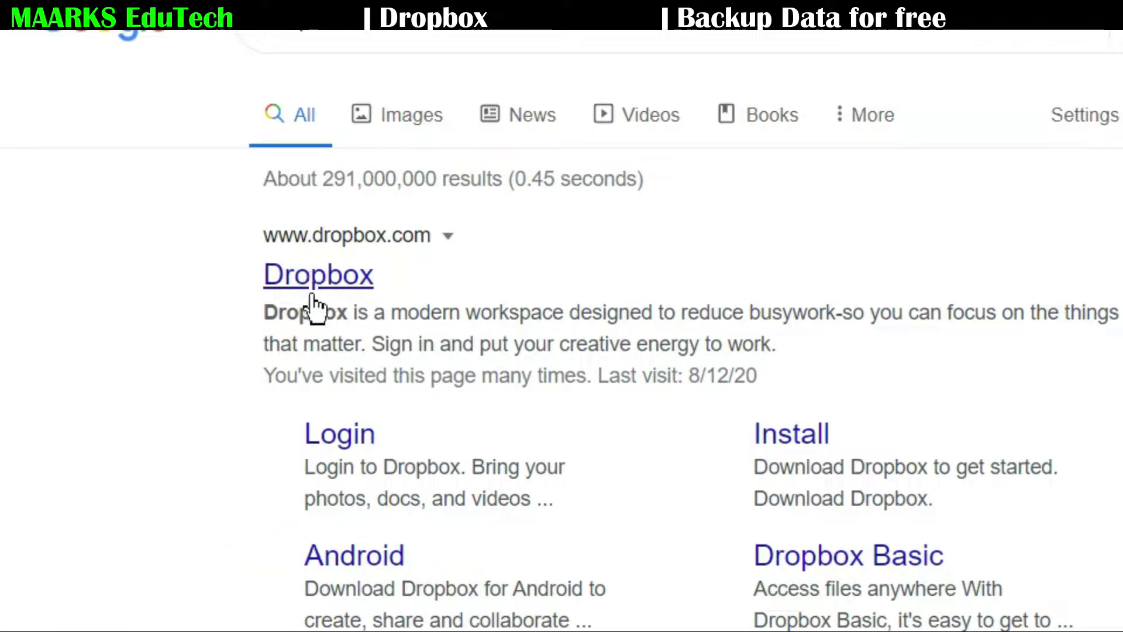
# - Open dropbox.com, save the Dropbox installer to Downloads, and run DropboxInstaller.exe
pyautogui.click(313, 286)
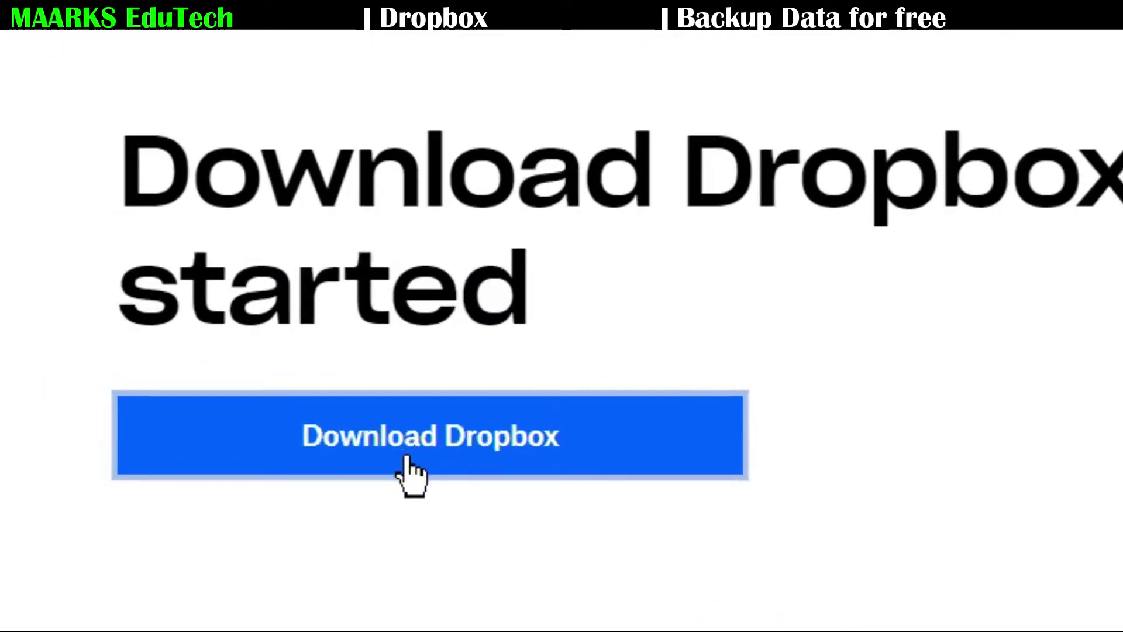
pyautogui.click(428, 468)
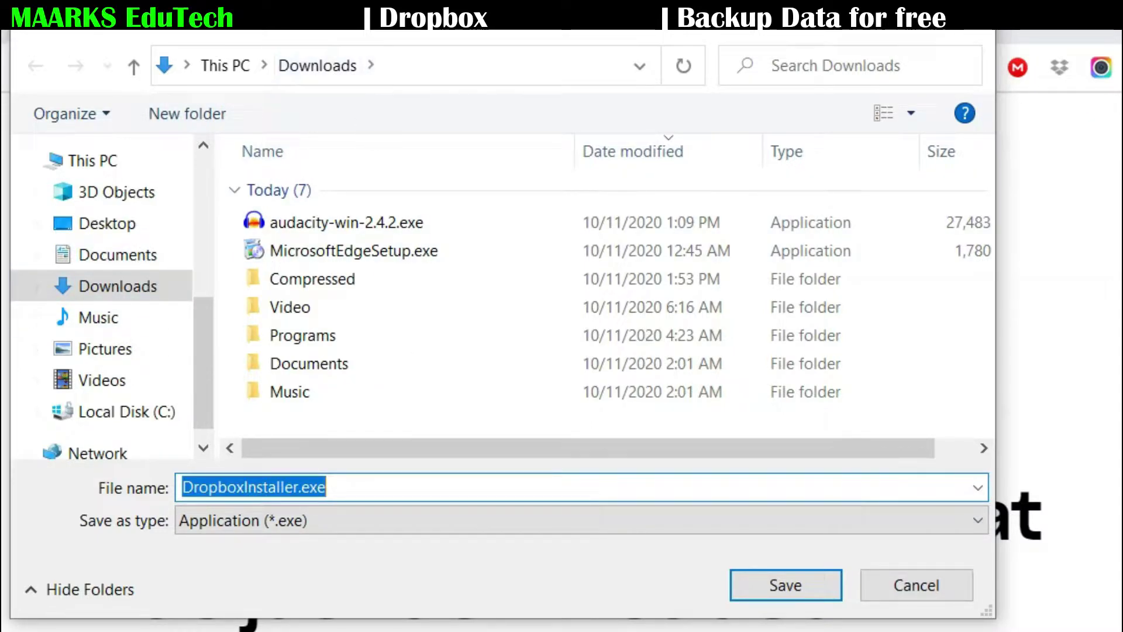
pyautogui.click(784, 597)
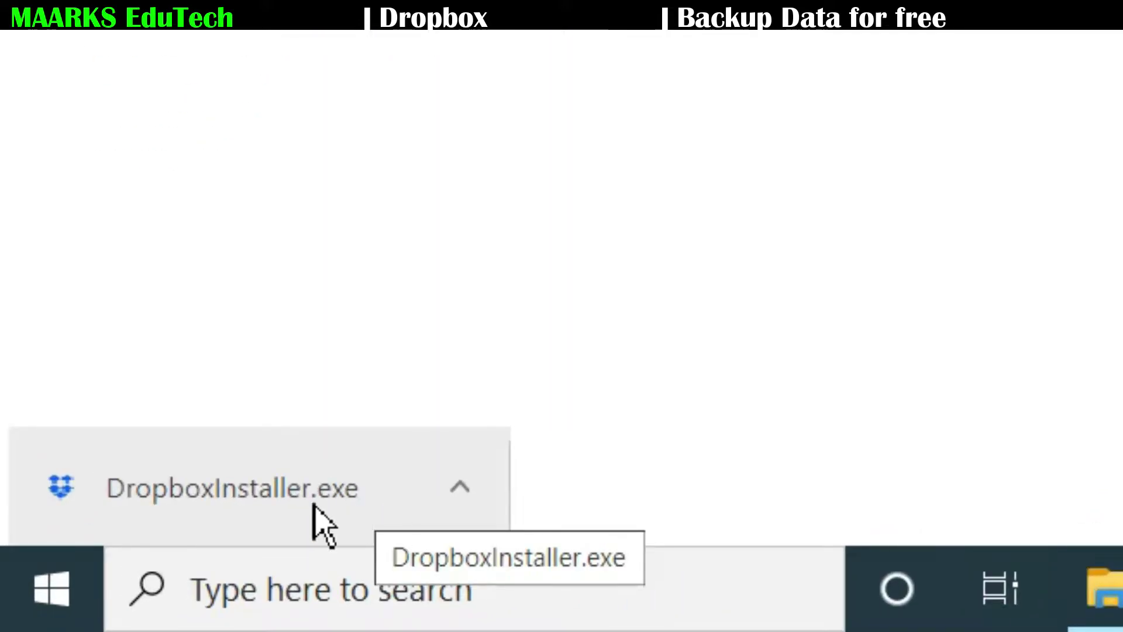
pyautogui.click(318, 504)
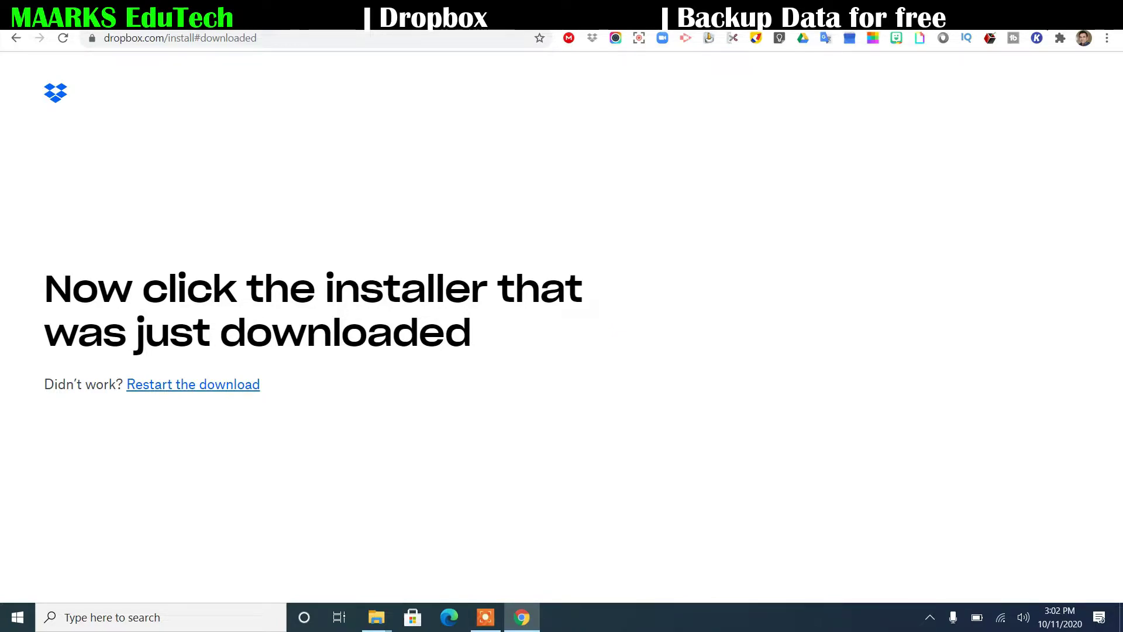
# - Minimize Chrome to the desktop while the Dropbox installer reaches its sign-in screen
pyautogui.press('super+d')
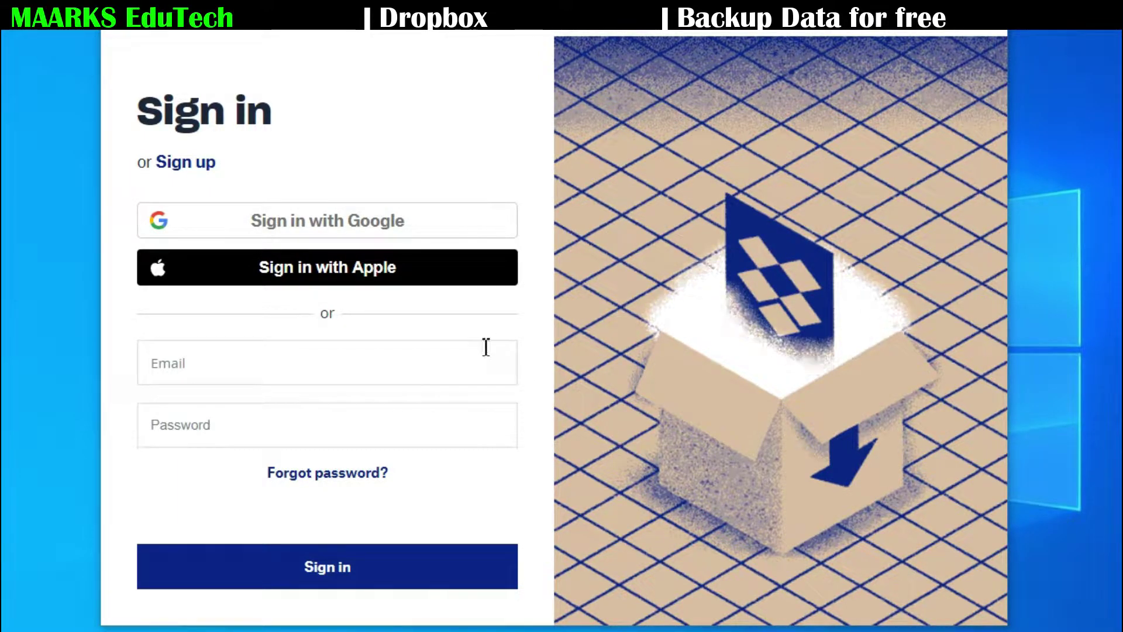
# - Sign in to Dropbox with the existing Google account and allow Dropbox access to it
pyautogui.click(368, 222)
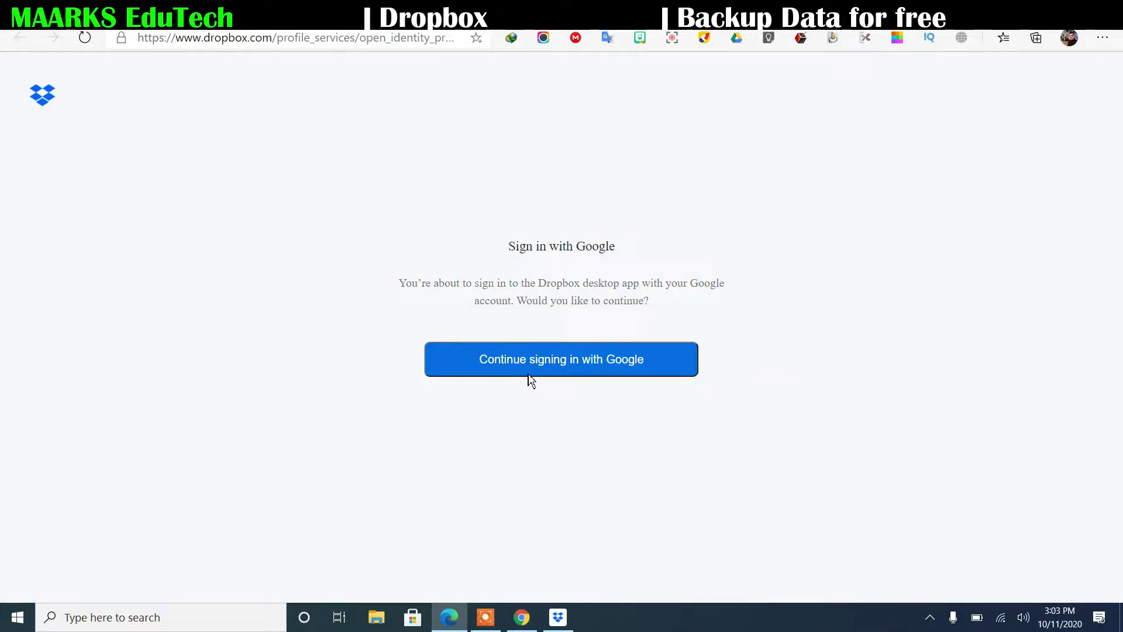
pyautogui.click(573, 370)
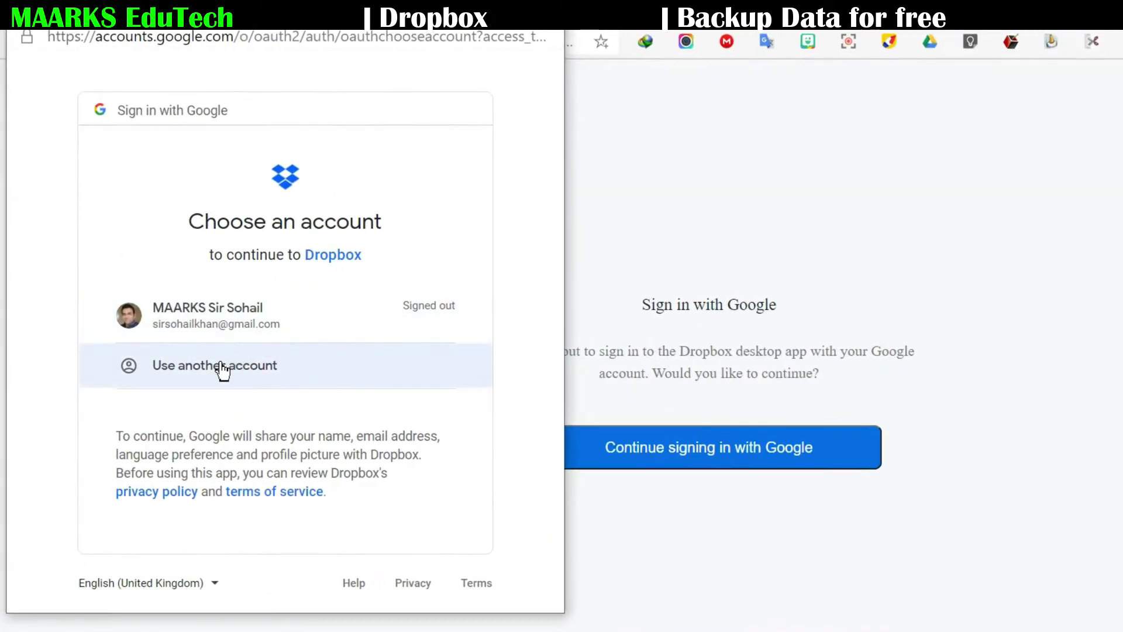
pyautogui.click(313, 376)
pyautogui.click(243, 329)
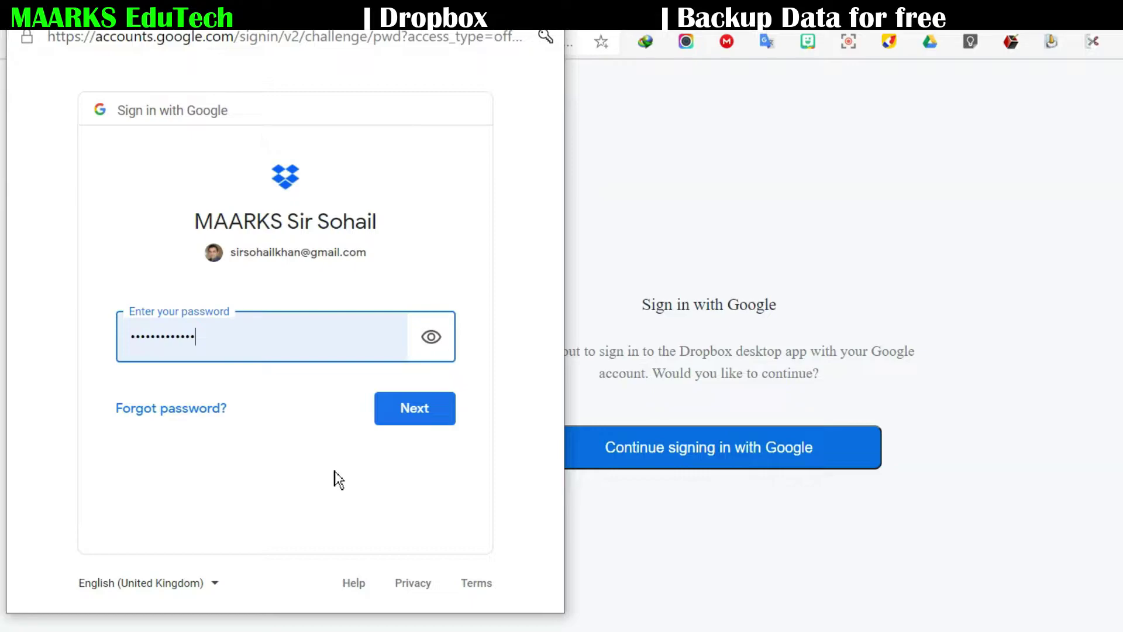
pyautogui.click(417, 415)
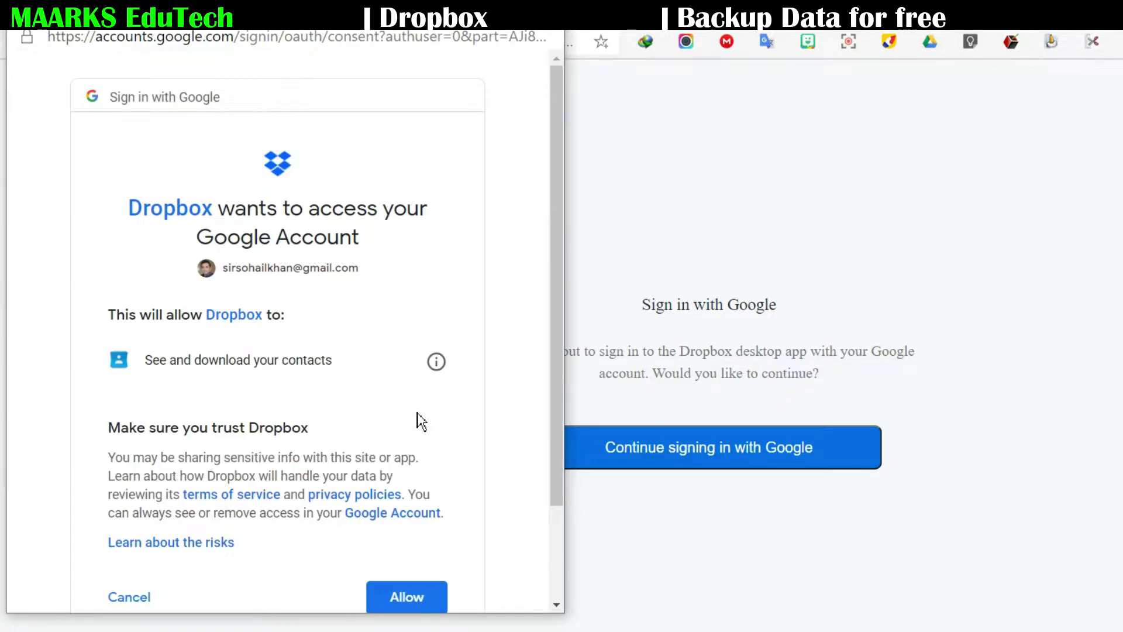
pyautogui.moveTo(550, 369); pyautogui.dragTo(567, 515)
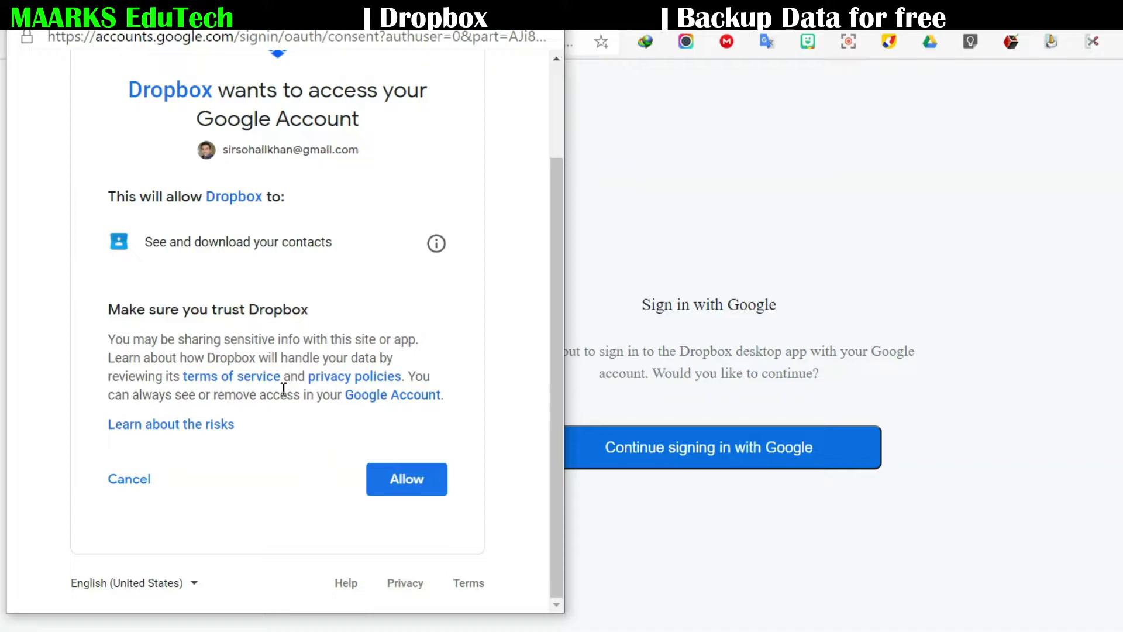
pyautogui.click(409, 487)
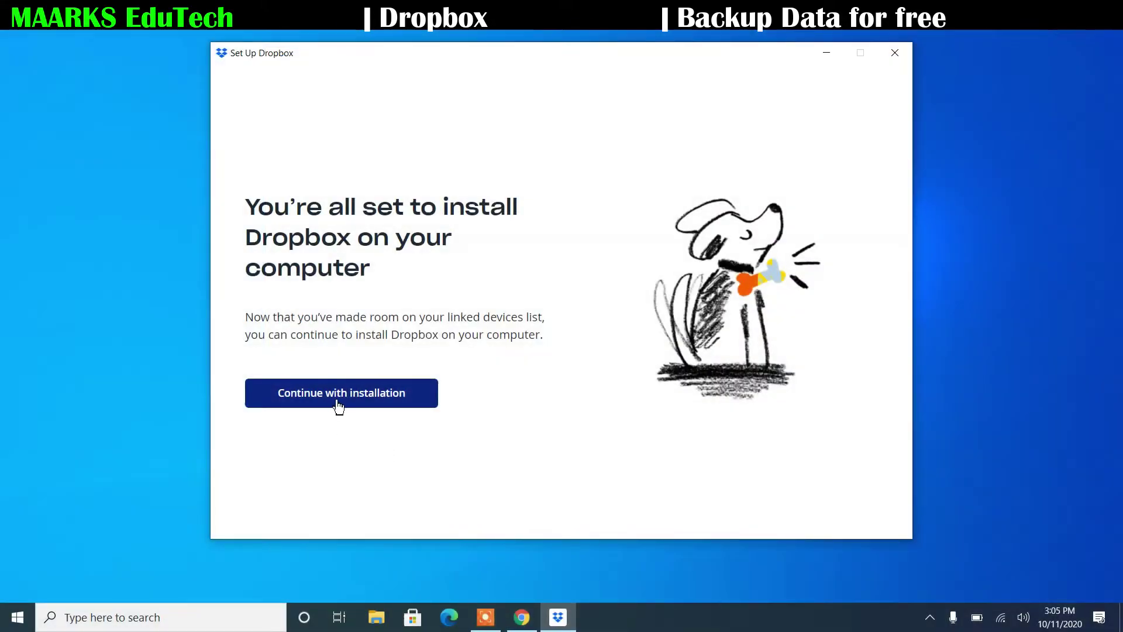
# - Continue with the Dropbox installation and move past the 'Well done! Dropbox installed' screen
pyautogui.click(345, 400)
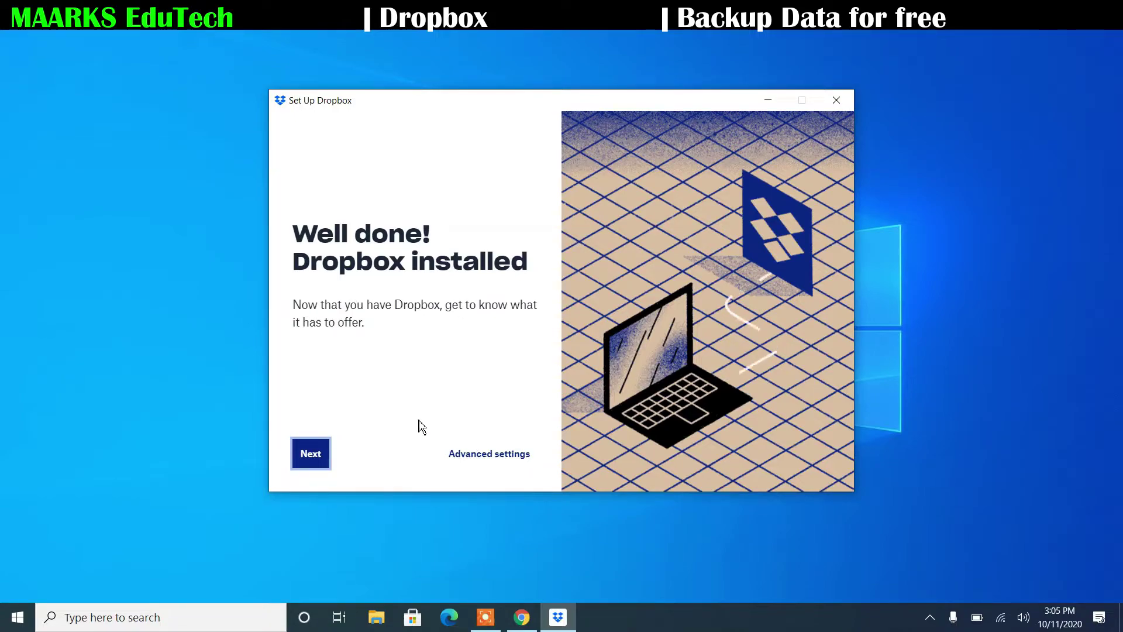
pyautogui.click(307, 458)
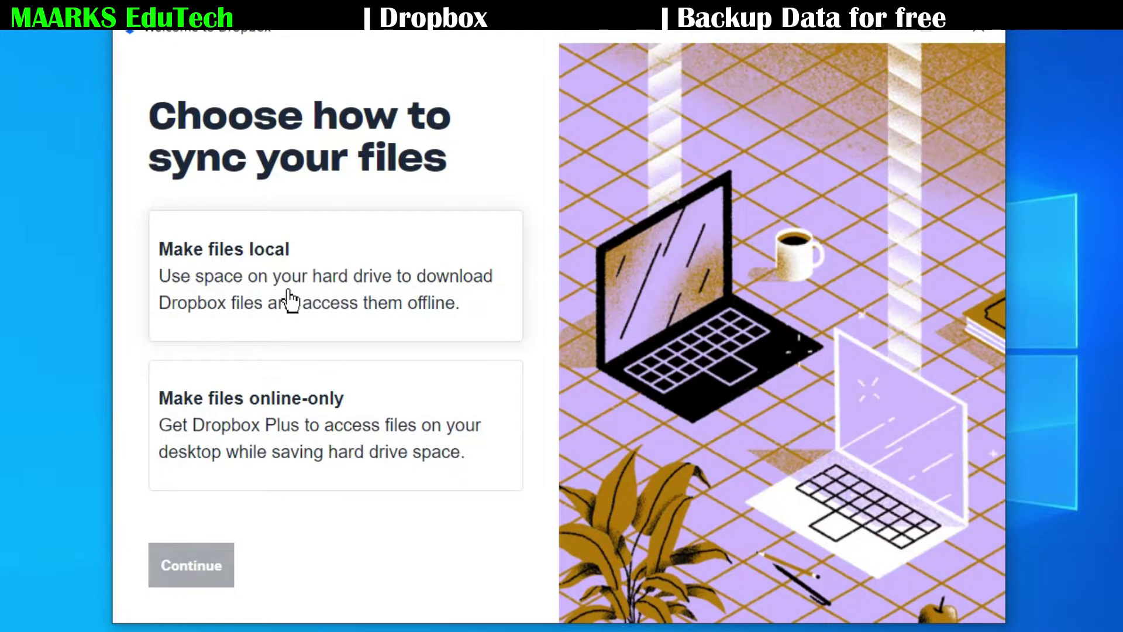
# - Choose 'Make files local' and continue on the free Basic plan
pyautogui.click(291, 301)
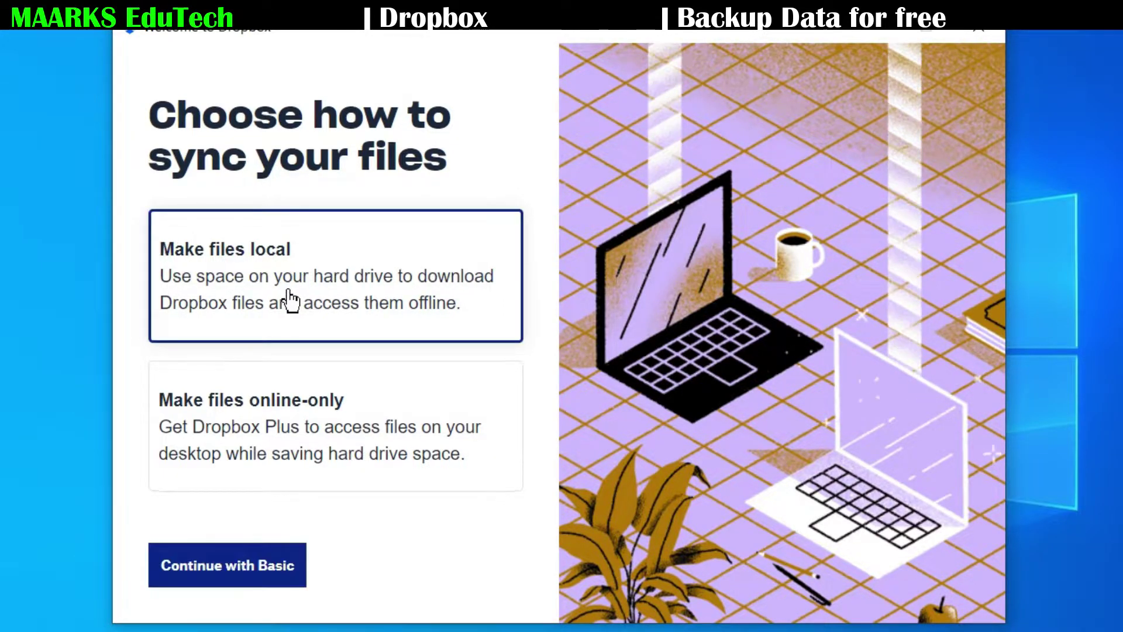
pyautogui.click(265, 571)
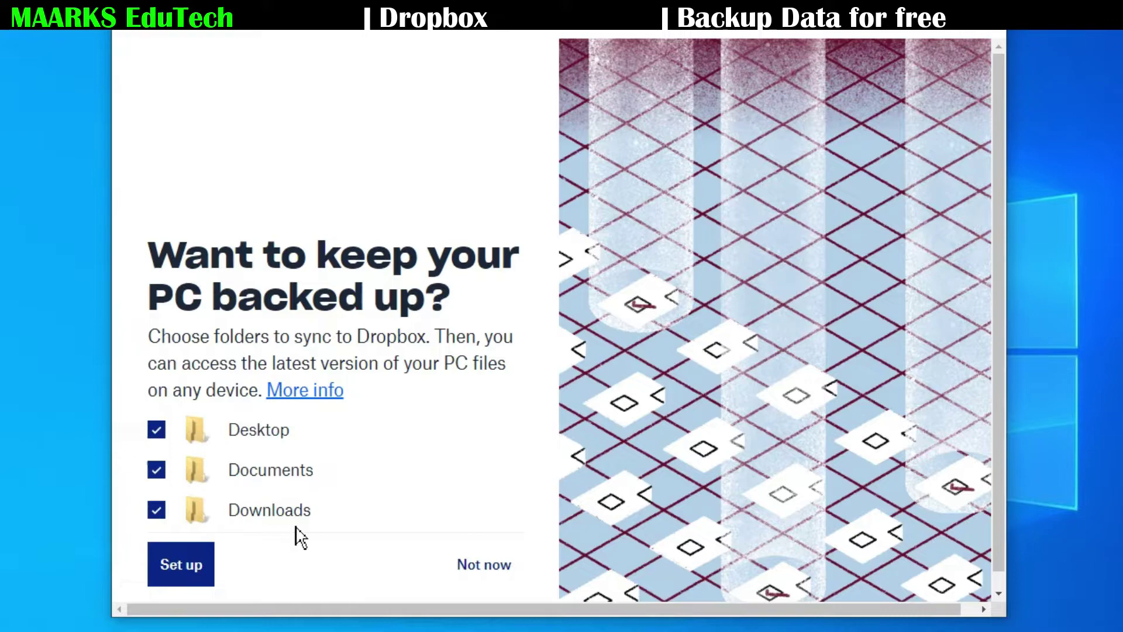
# - Untick the Desktop and Downloads backup folders, decline PC backup, and continue to Dropbox
pyautogui.click(156, 432)
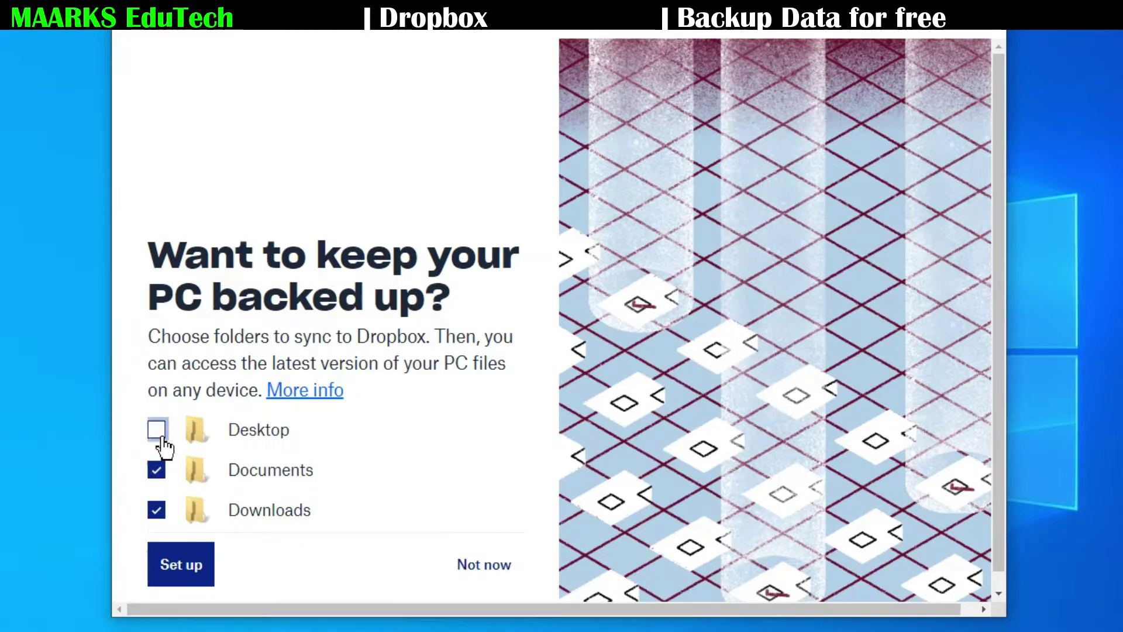
pyautogui.click(159, 472)
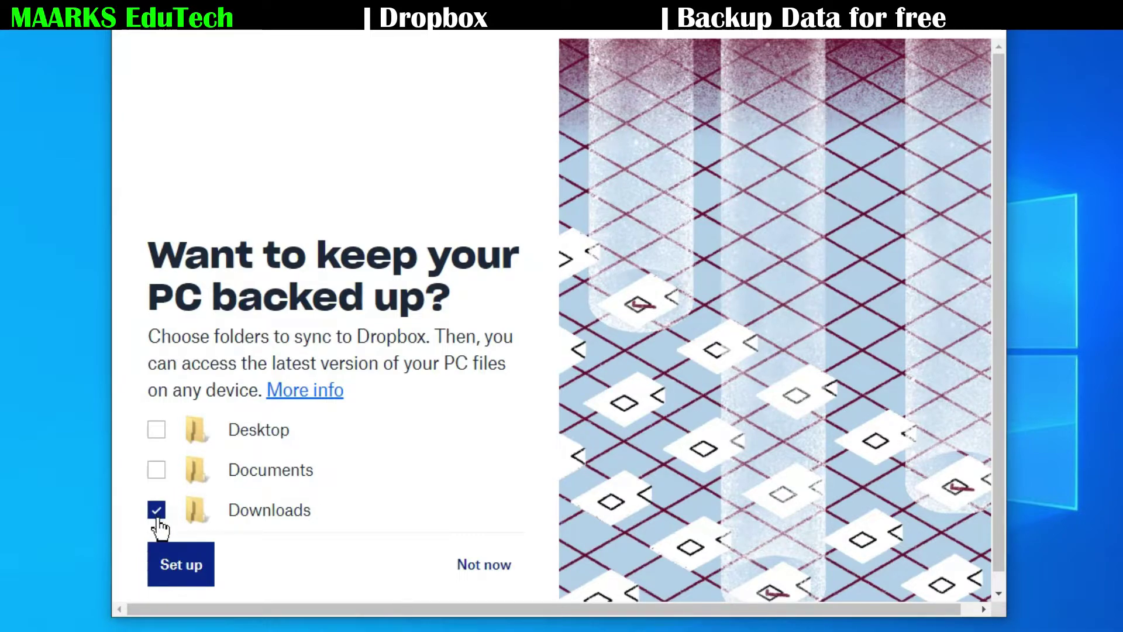
pyautogui.click(157, 512)
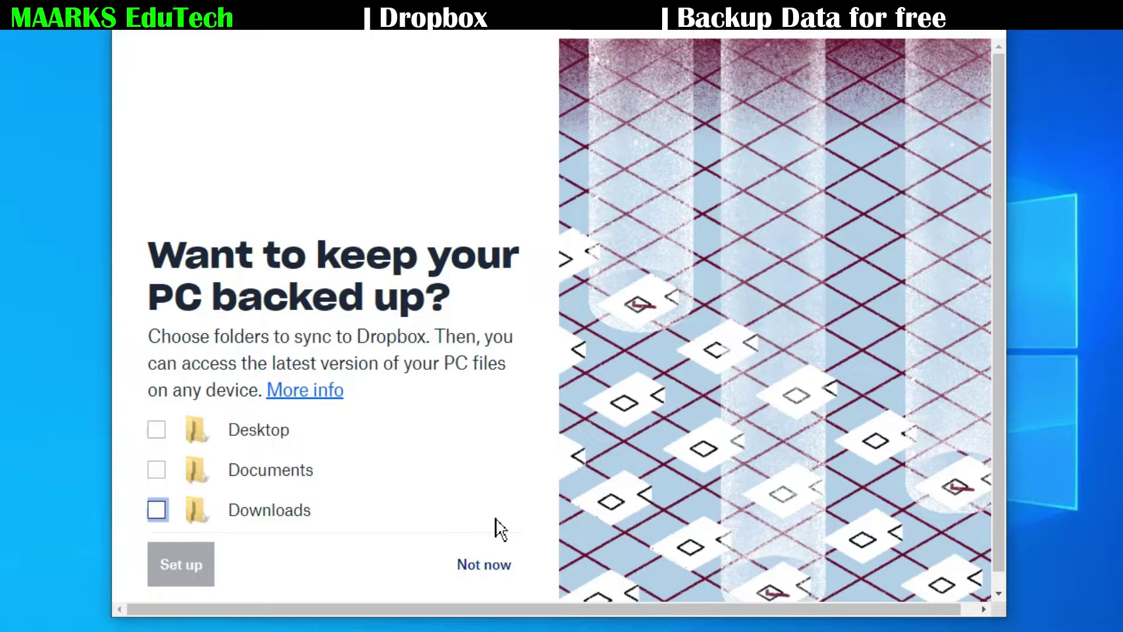
pyautogui.click(493, 571)
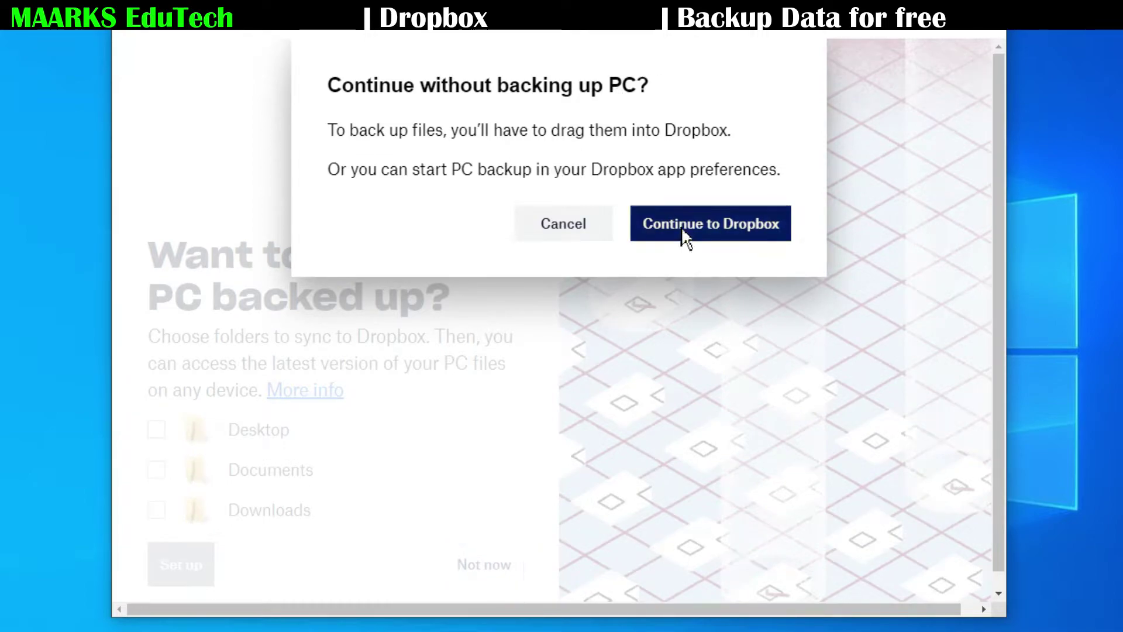
pyautogui.click(681, 227)
pyautogui.click(931, 617)
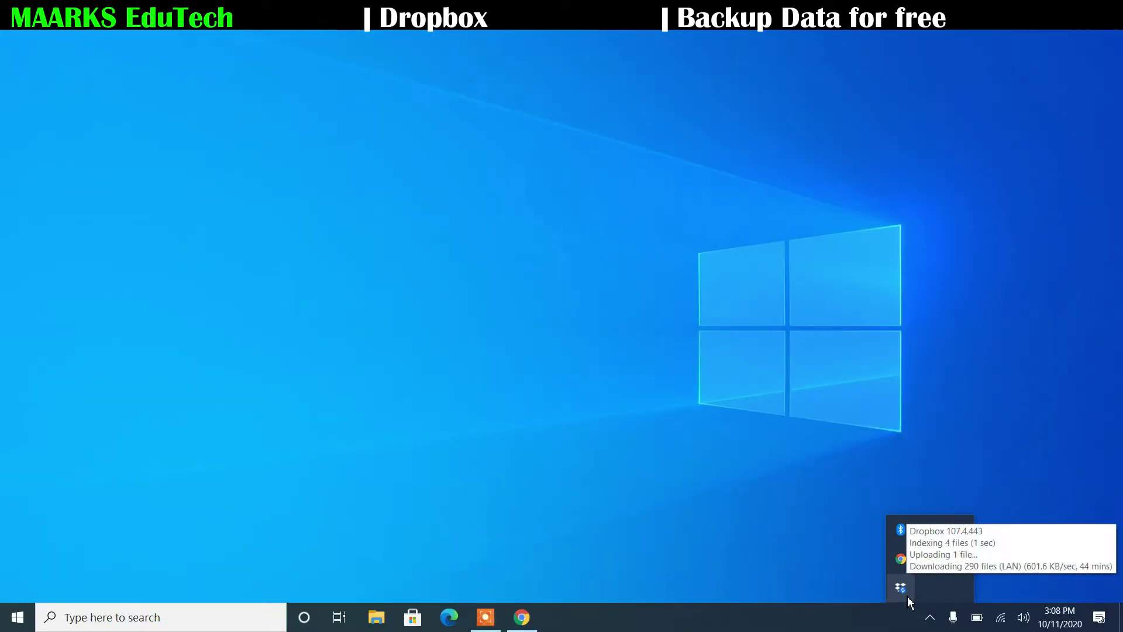
pyautogui.click(908, 596)
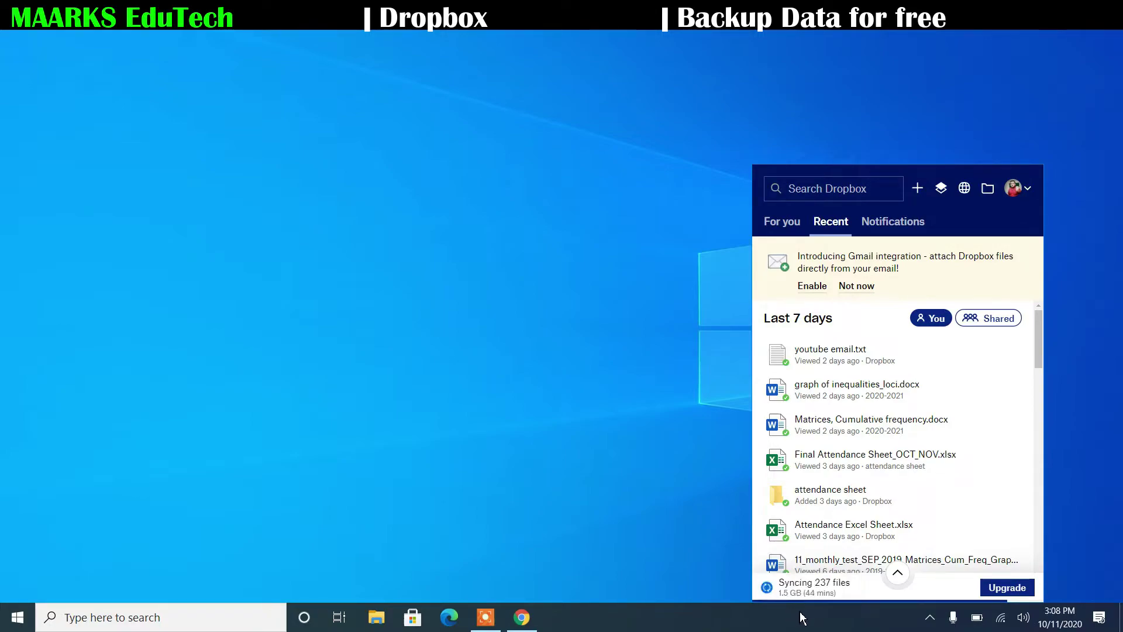
pyautogui.click(638, 427)
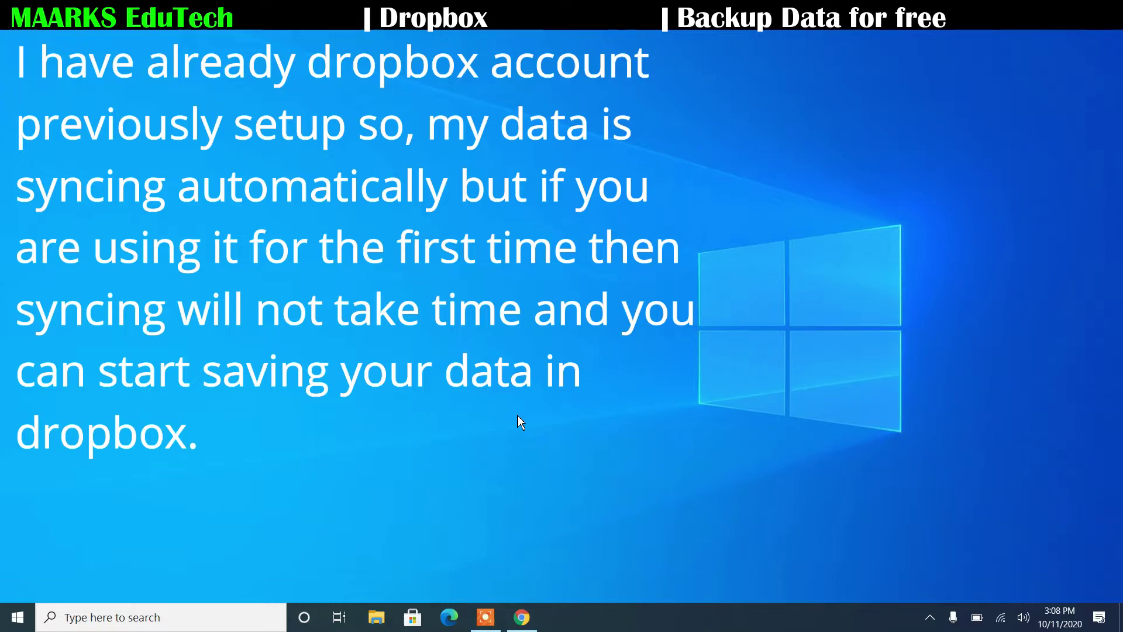
# - Launch Microsoft Word from the Start menu search and create a new blank document
pyautogui.click(12, 626)
pyautogui.write('word')
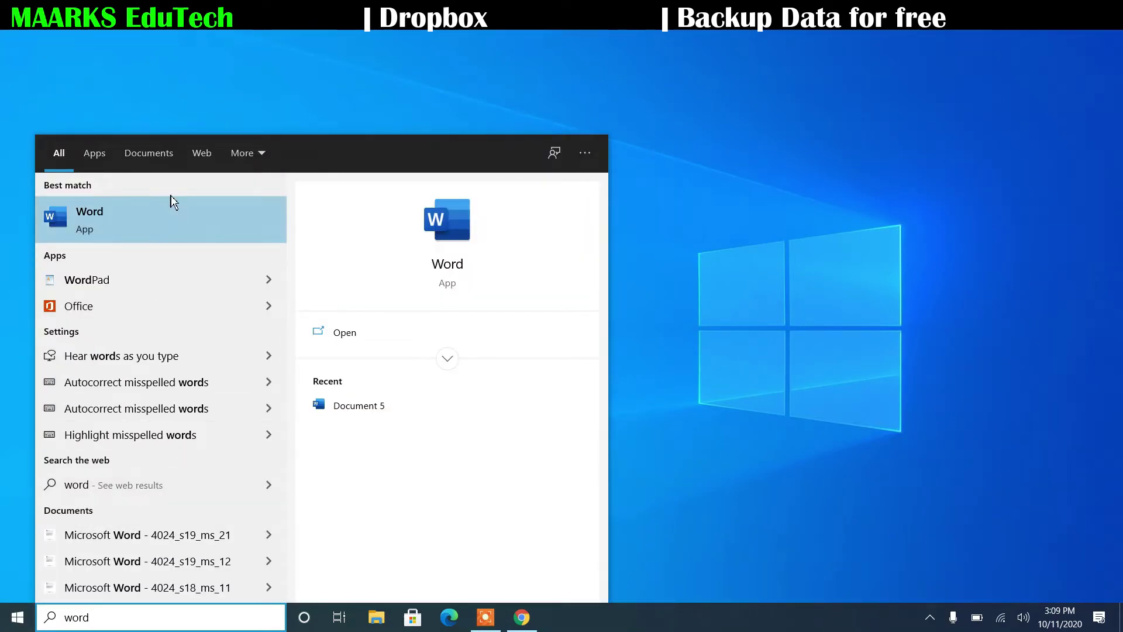
pyautogui.click(135, 205)
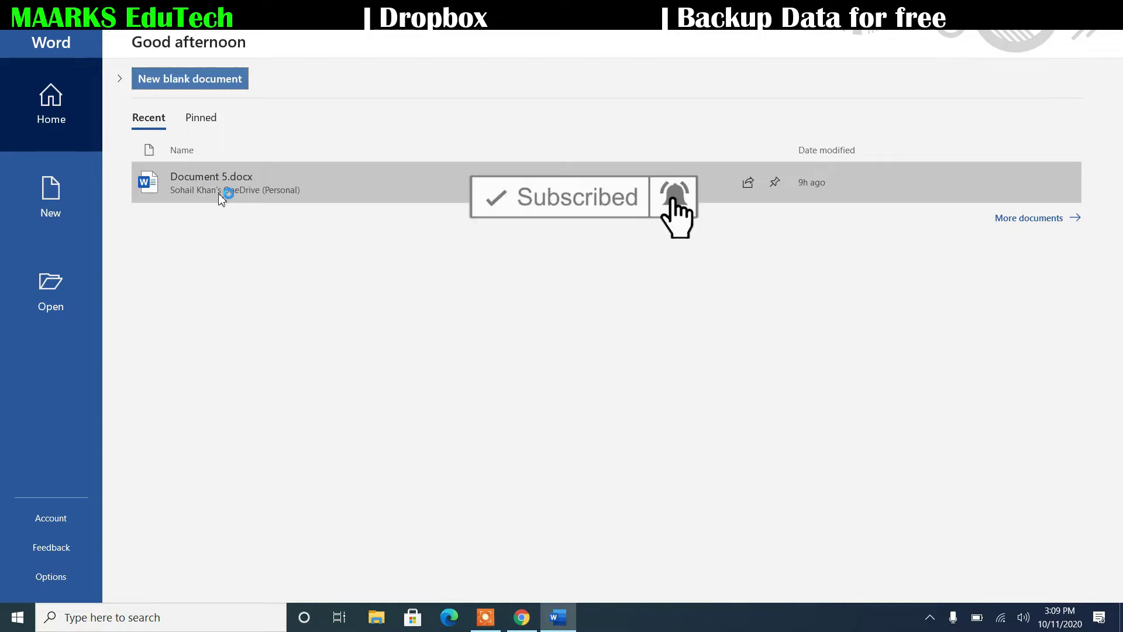
pyautogui.click(210, 78)
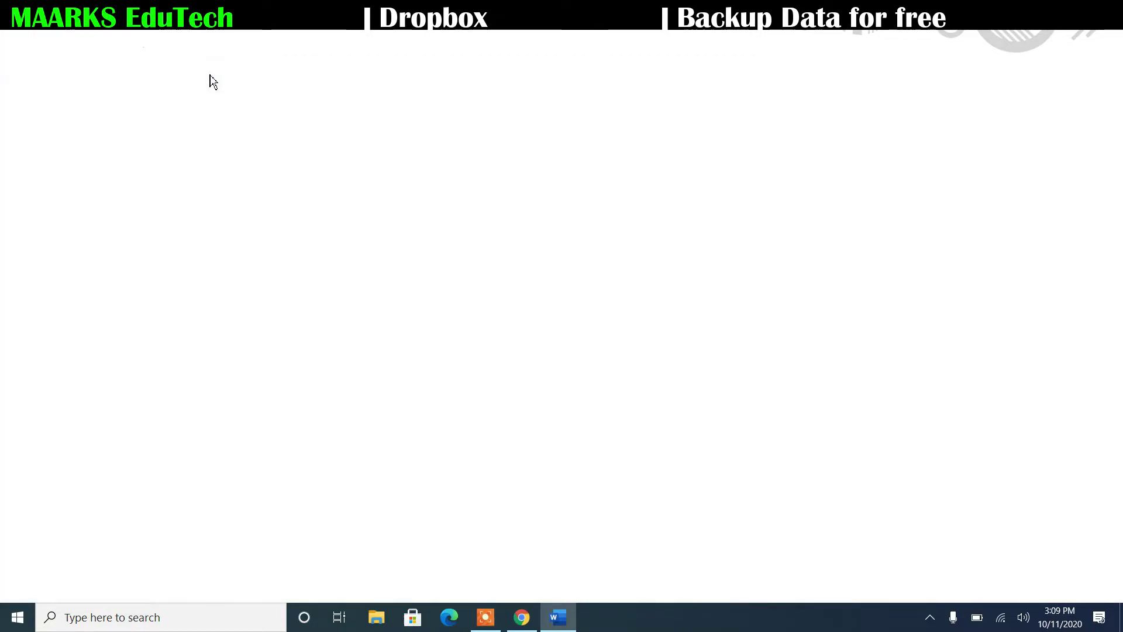
# - Type 'sdgfdsf' into the blank Word document
pyautogui.write('s')
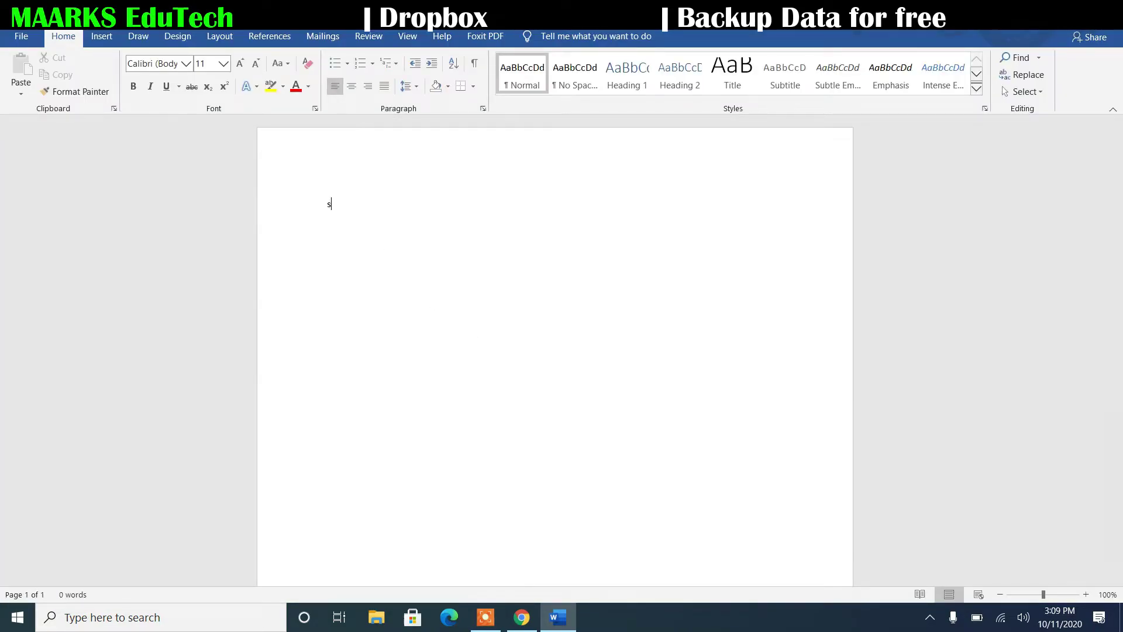
pyautogui.write('dgfdsf')
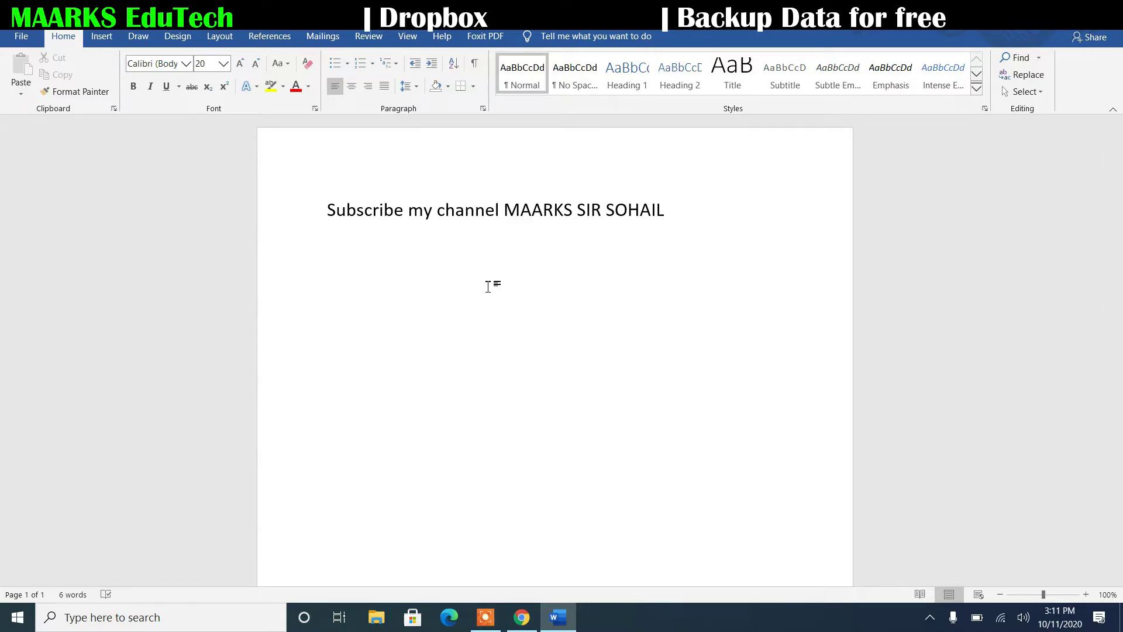
# - Open Word's Save As dialog through File > Save > This PC and point it at the Dropbox folder
pyautogui.click(26, 29)
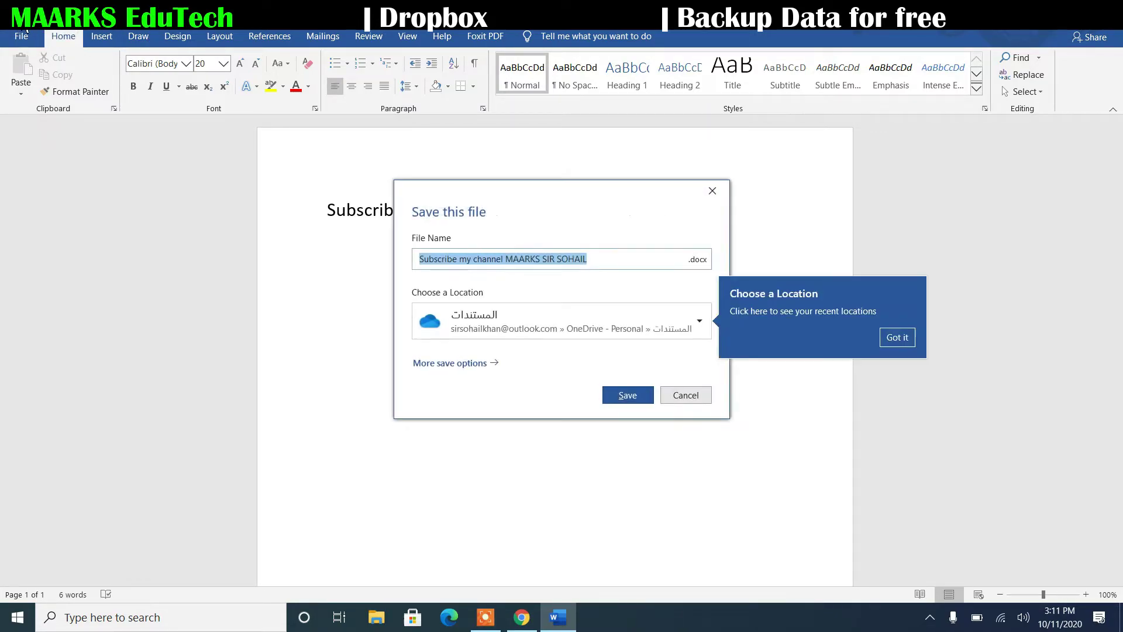
pyautogui.click(682, 395)
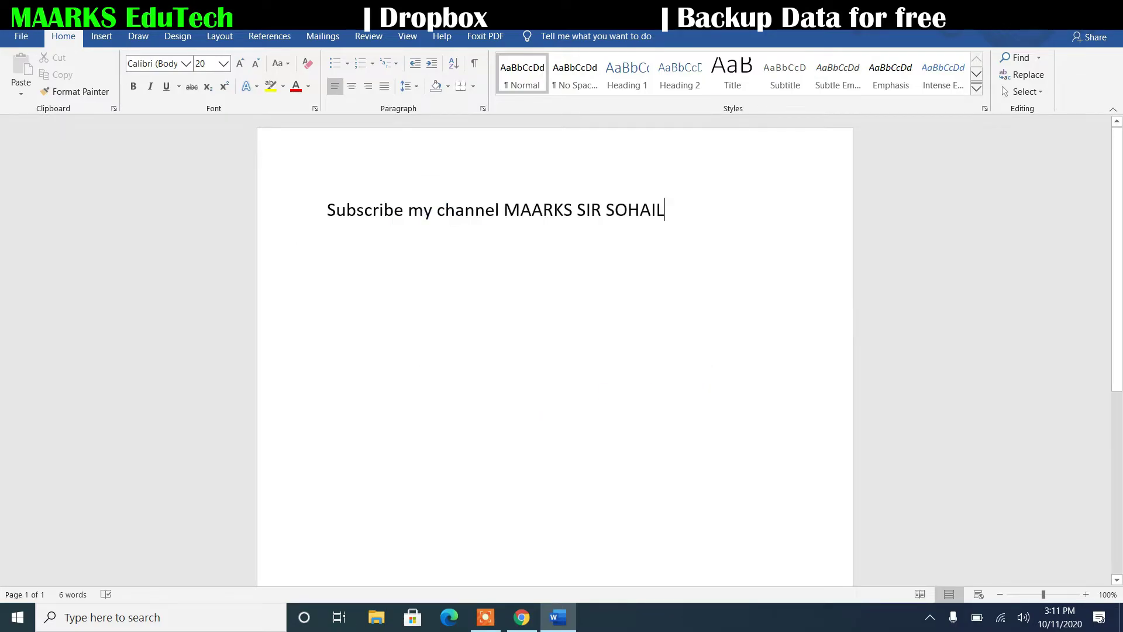
pyautogui.click(24, 36)
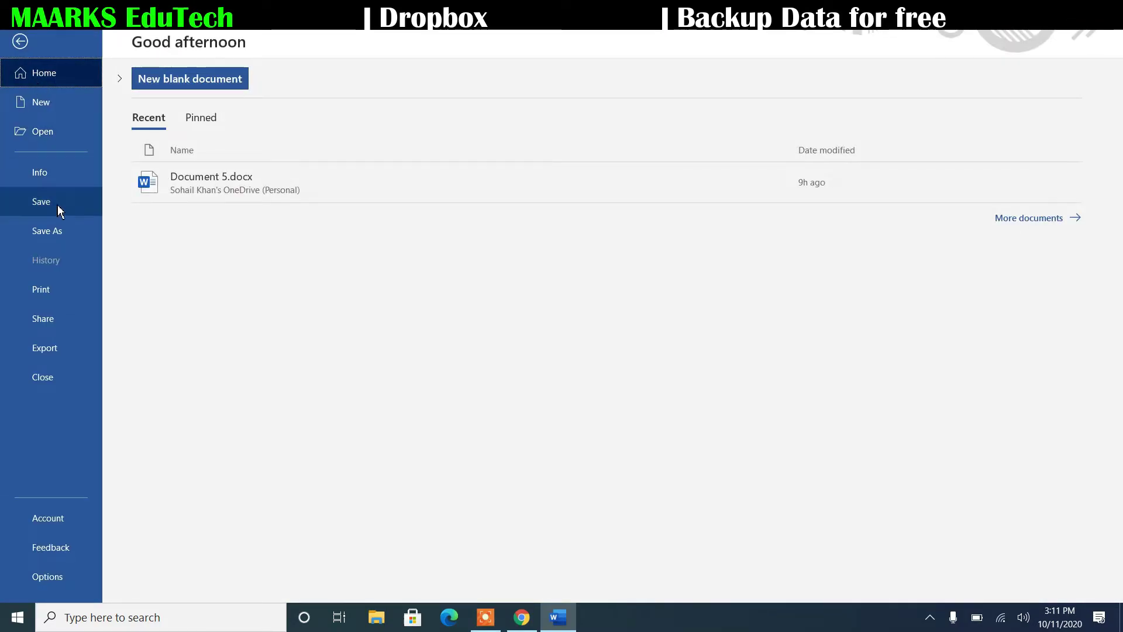
pyautogui.click(57, 205)
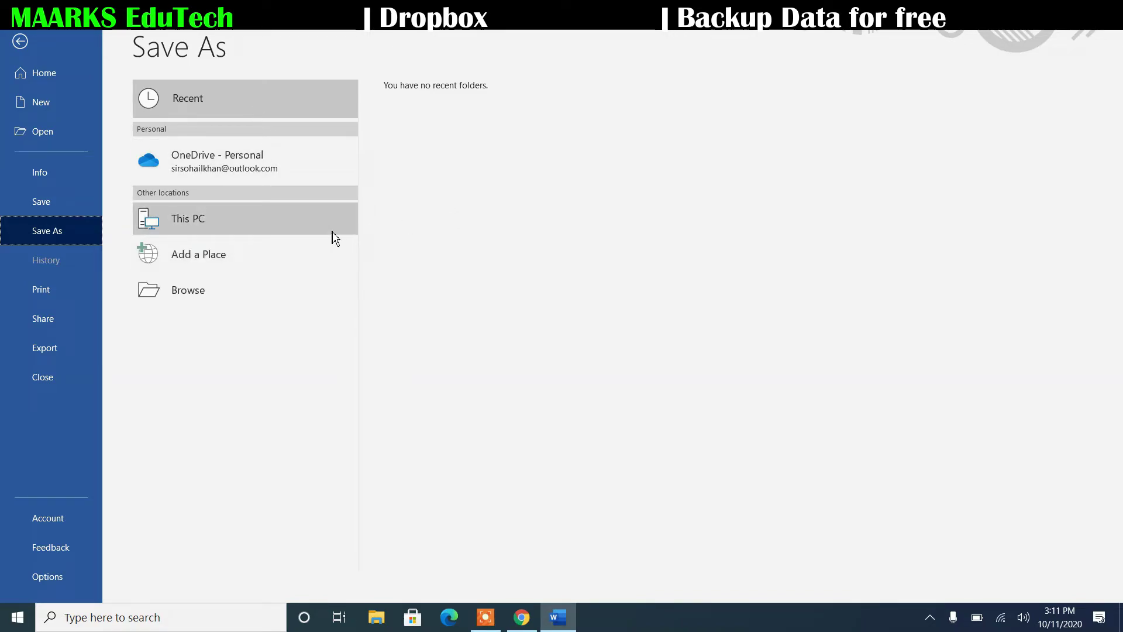
pyautogui.doubleClick(182, 220)
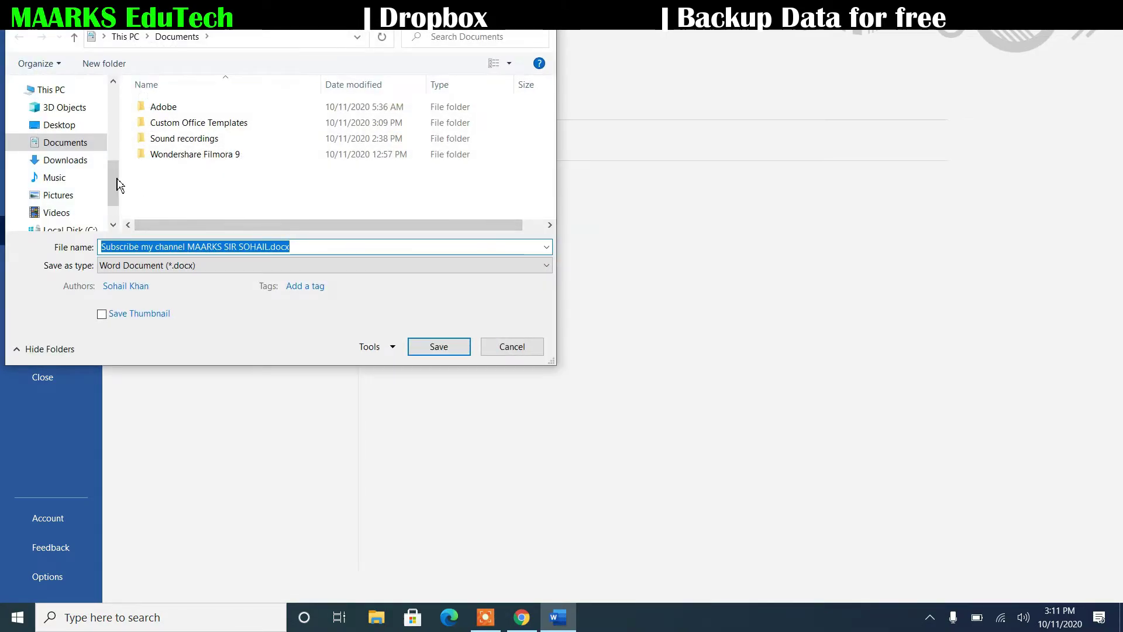
pyautogui.moveTo(113, 181); pyautogui.dragTo(116, 154)
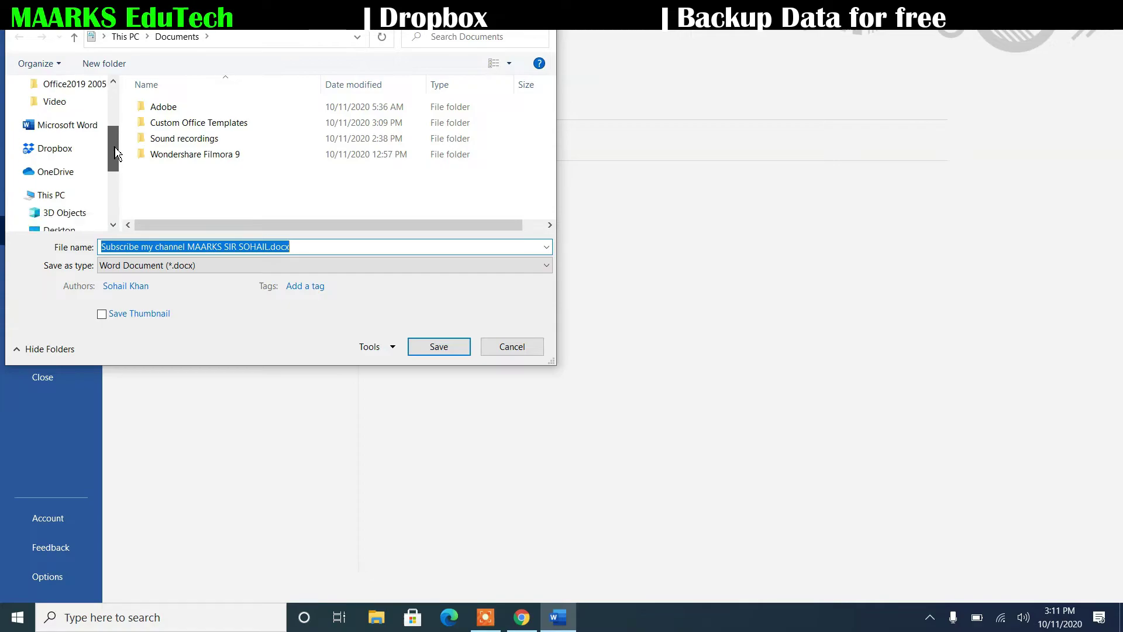
pyautogui.click(61, 153)
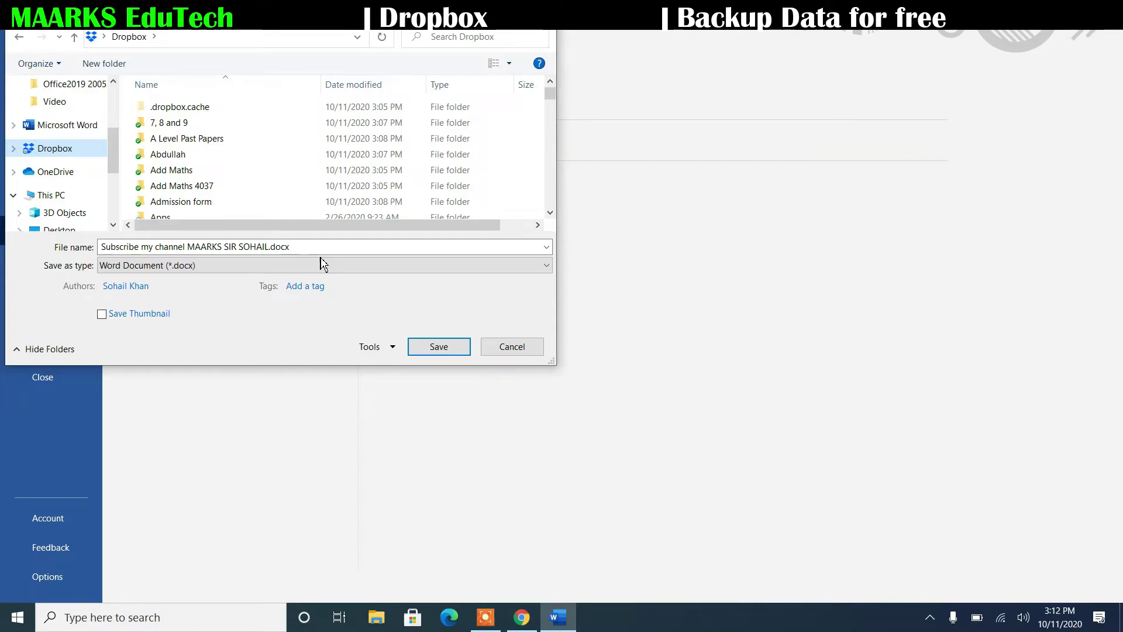
# - Create a SUBSCRIBE folder in Dropbox, save the document inside it, and exit Word with Alt+F4
pyautogui.click(103, 63)
pyautogui.write('S')
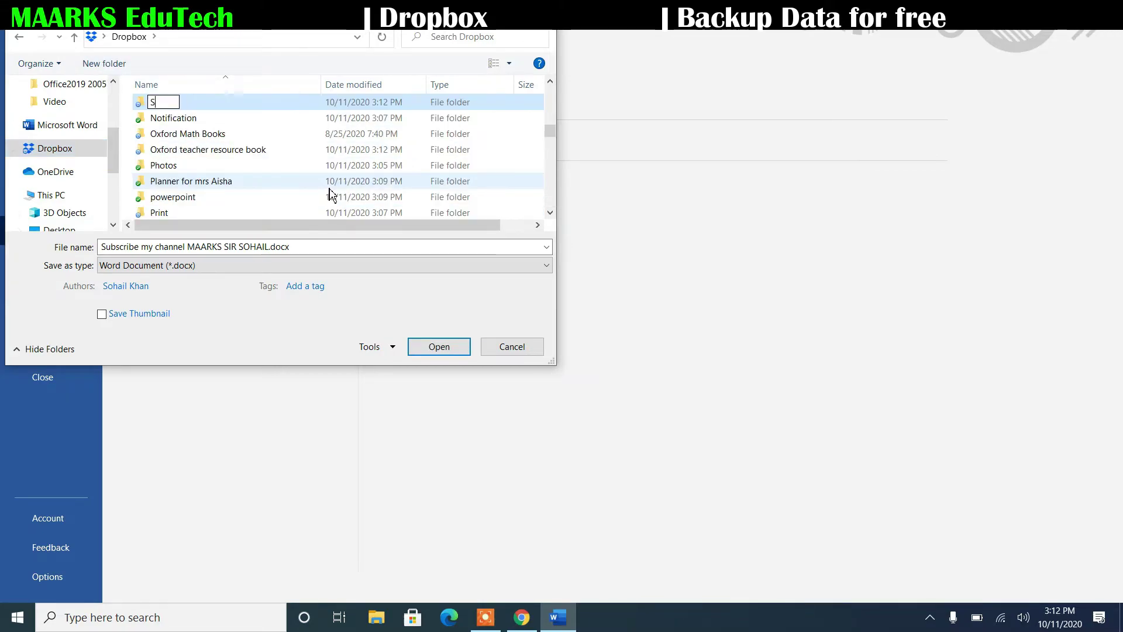
pyautogui.write('UBSCRIBE')
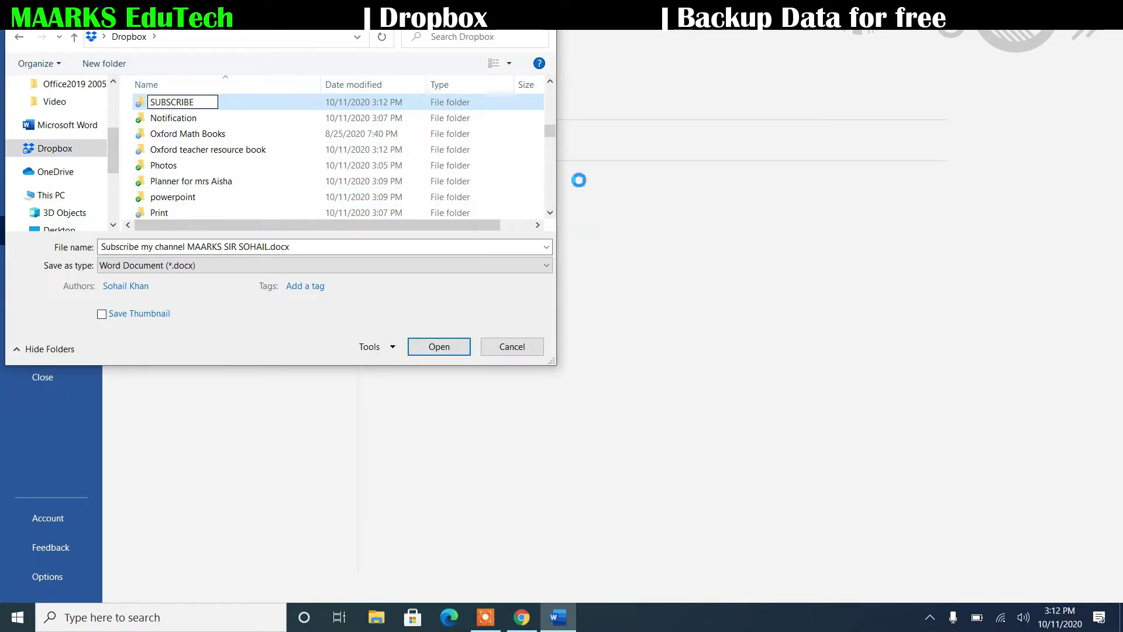
pyautogui.click(237, 103)
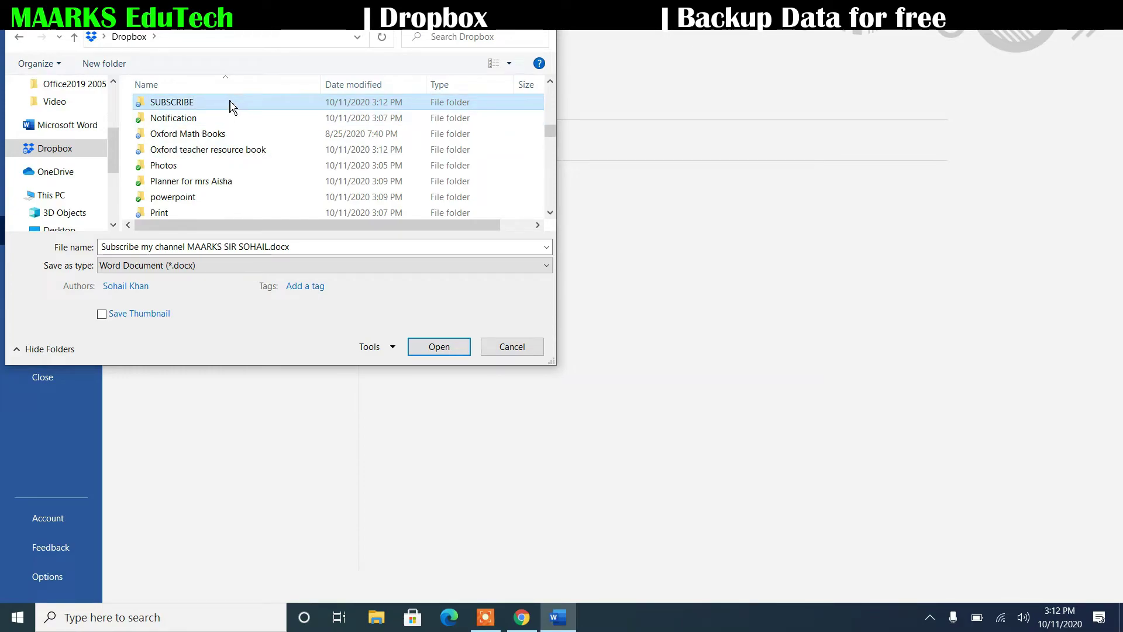
pyautogui.doubleClick(231, 106)
pyautogui.click(443, 349)
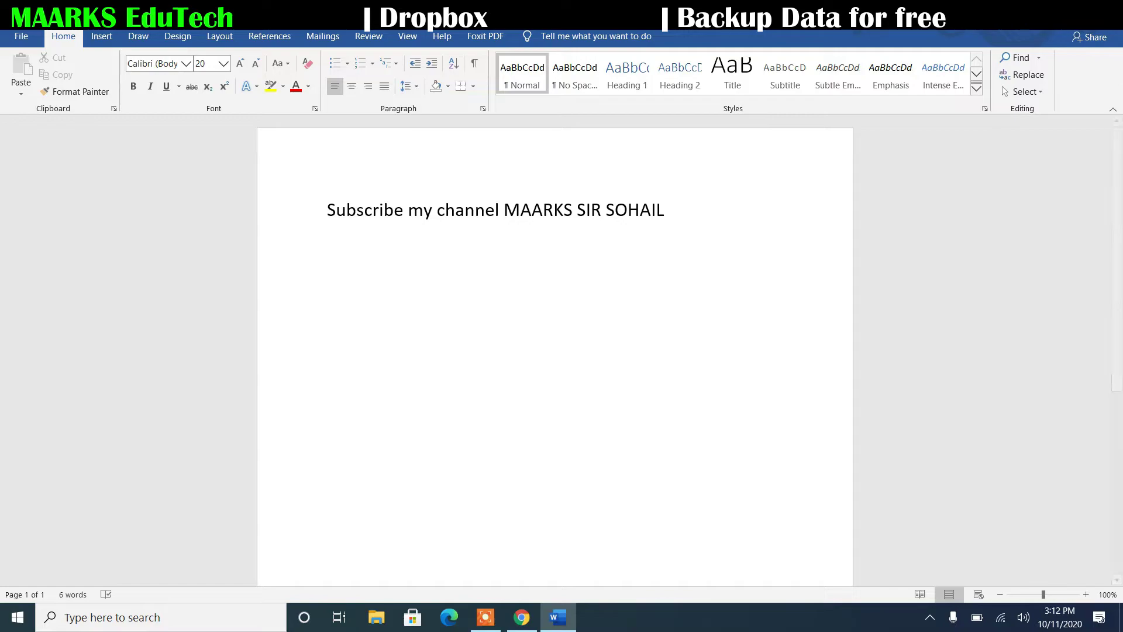
pyautogui.hotkey('alt', 'F4')
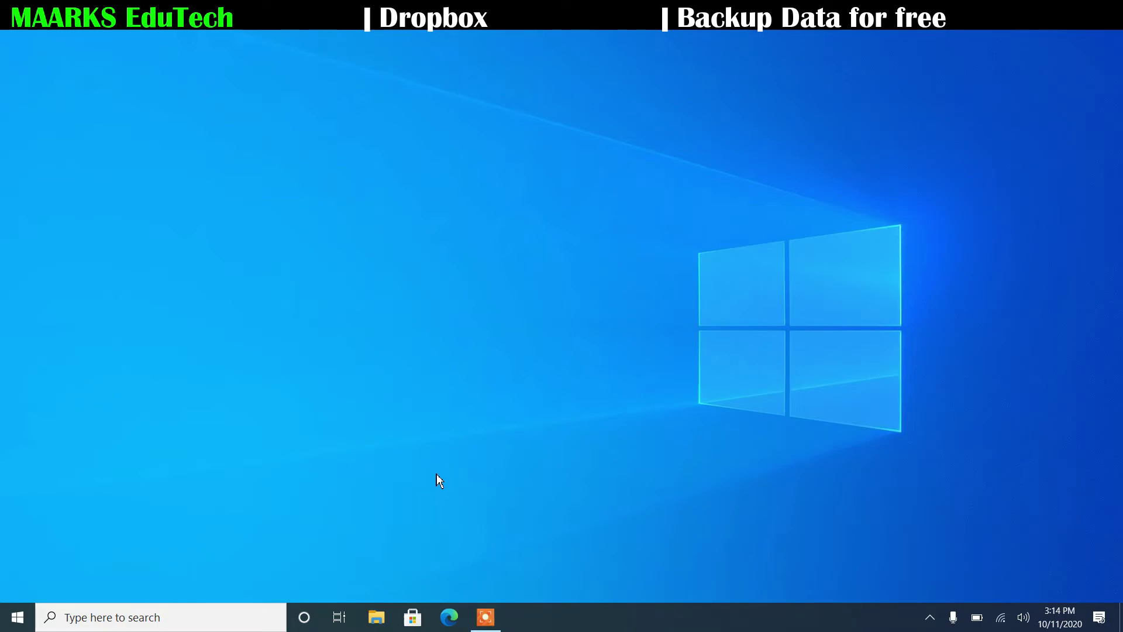
# - Open the browser and load dropbox.com
pyautogui.click(449, 617)
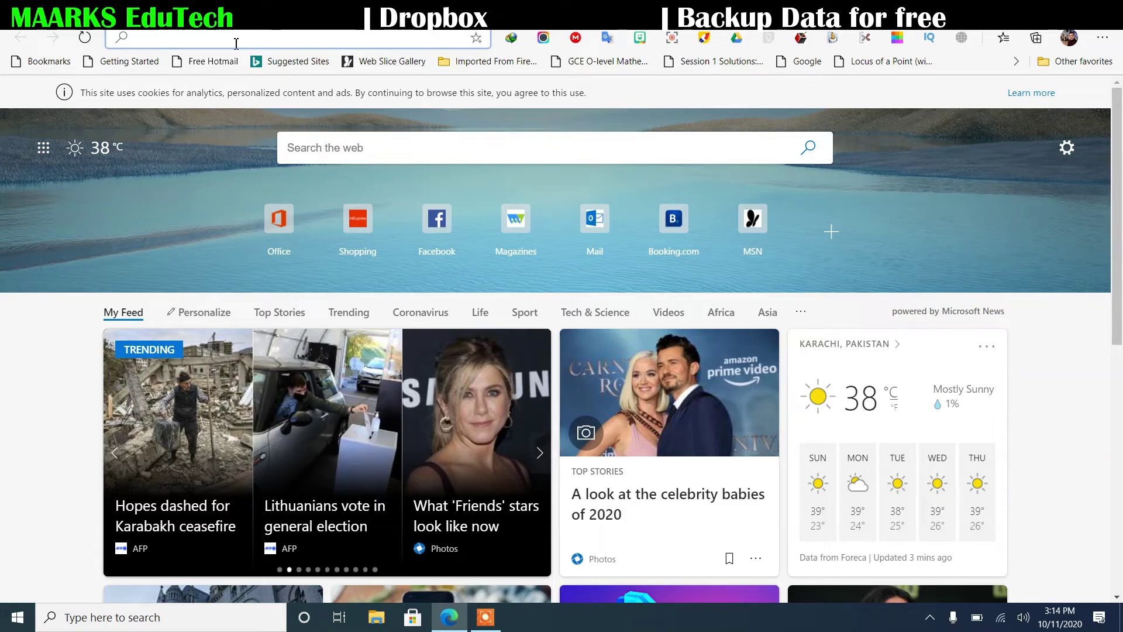
pyautogui.write('l')
pyautogui.press('BackSpace')
pyautogui.write('DROPB')
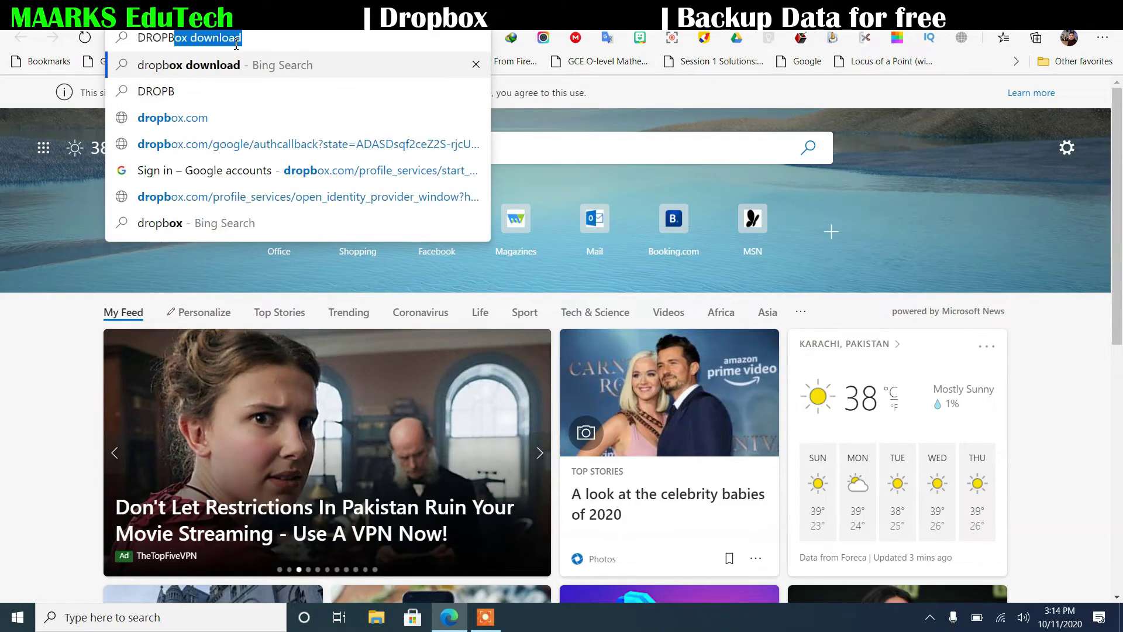
pyautogui.write('OX.COM')
pyautogui.press('Return')
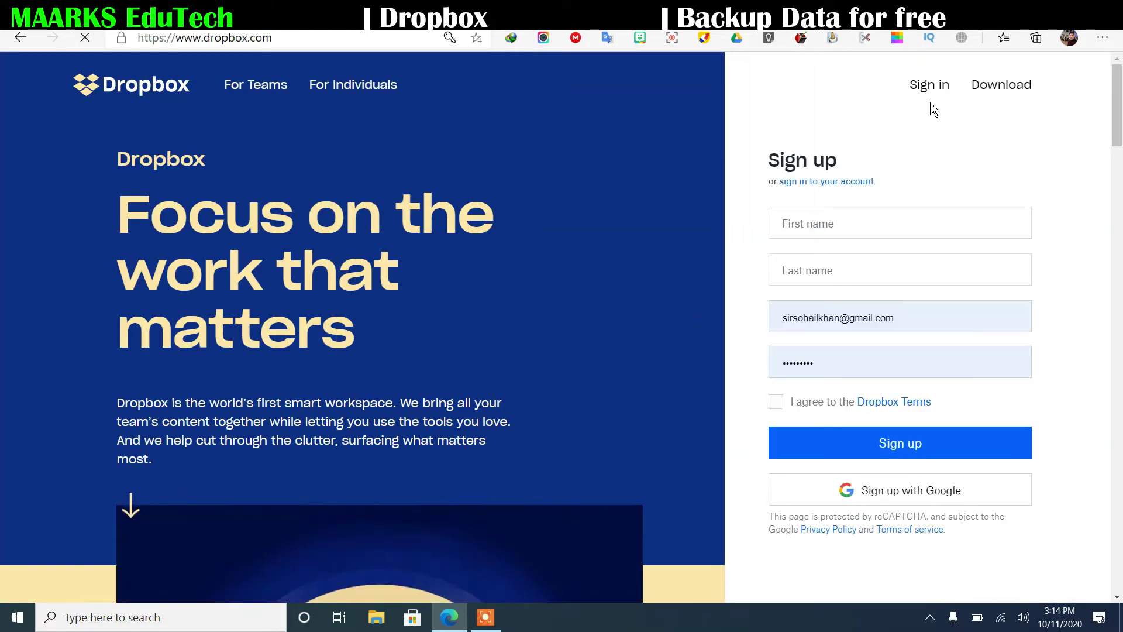
# - Sign in with the saved credentials and open the SUBSCRIBE folder to check the document
pyautogui.click(930, 86)
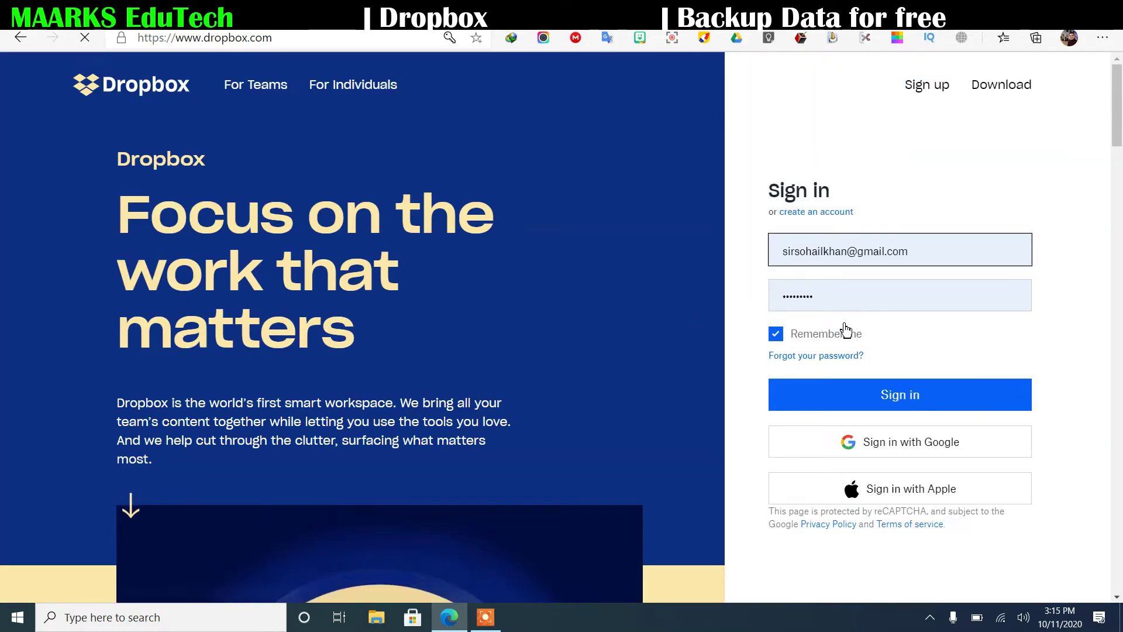
pyautogui.click(913, 260)
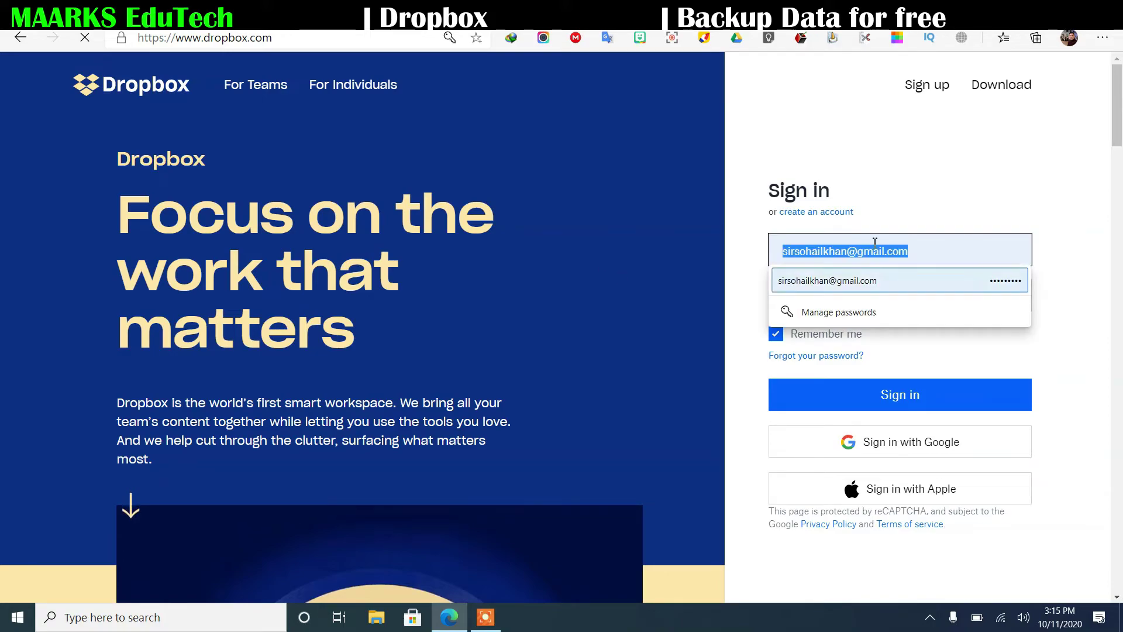
pyautogui.click(864, 337)
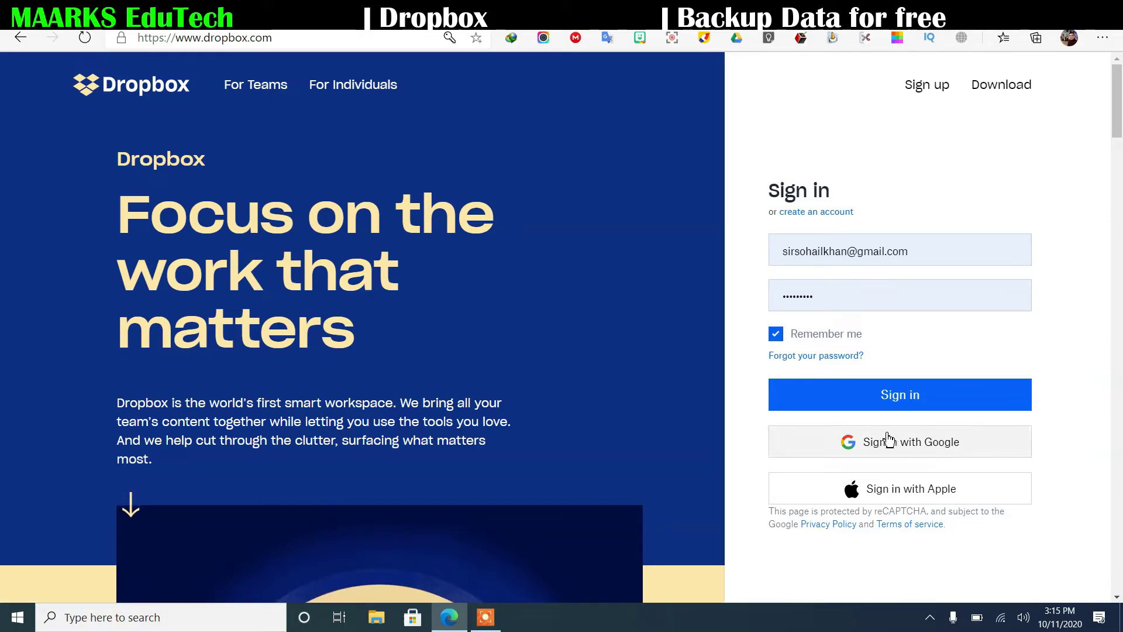
pyautogui.click(888, 405)
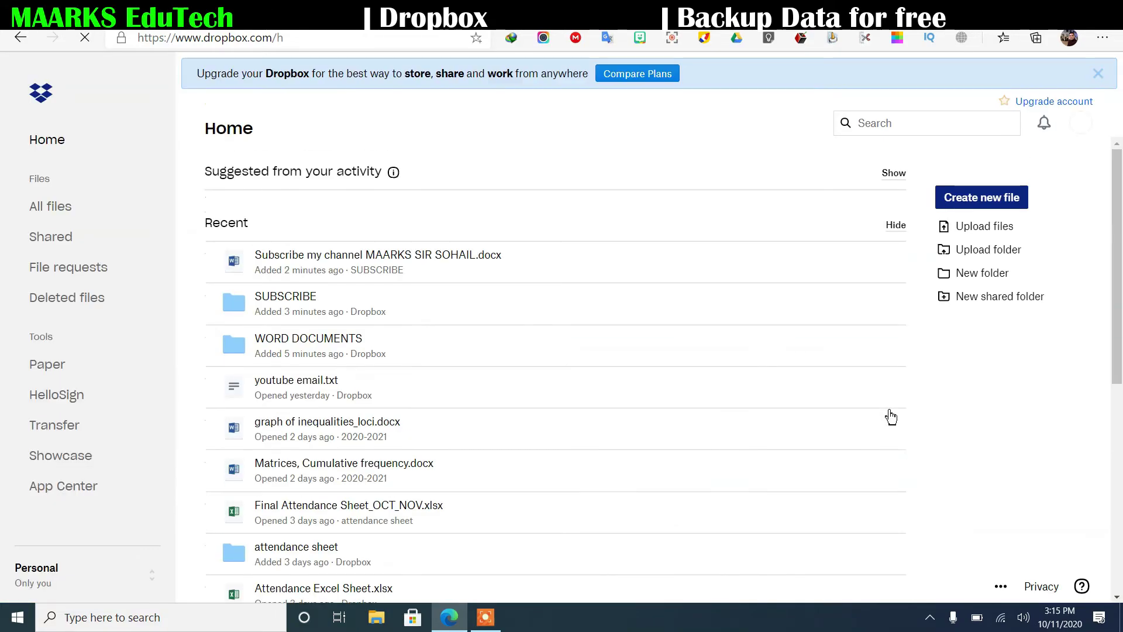
pyautogui.click(298, 309)
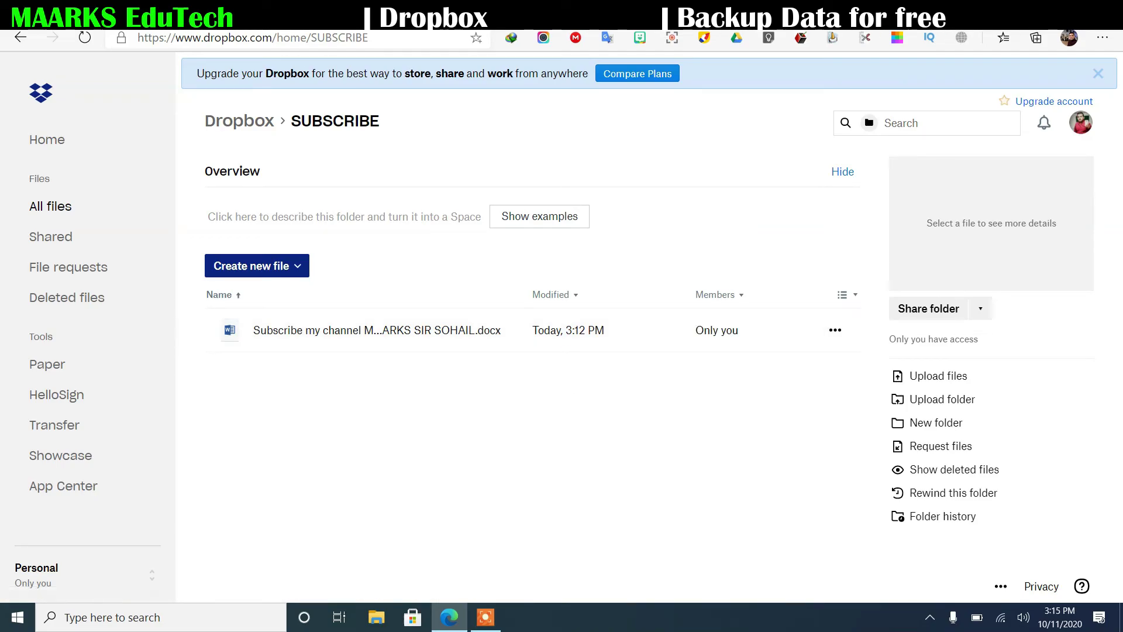
# - Snap the browser to the left half, return to All files, and move the window to the centre
pyautogui.press('super+Left')
pyautogui.press('super+Right')
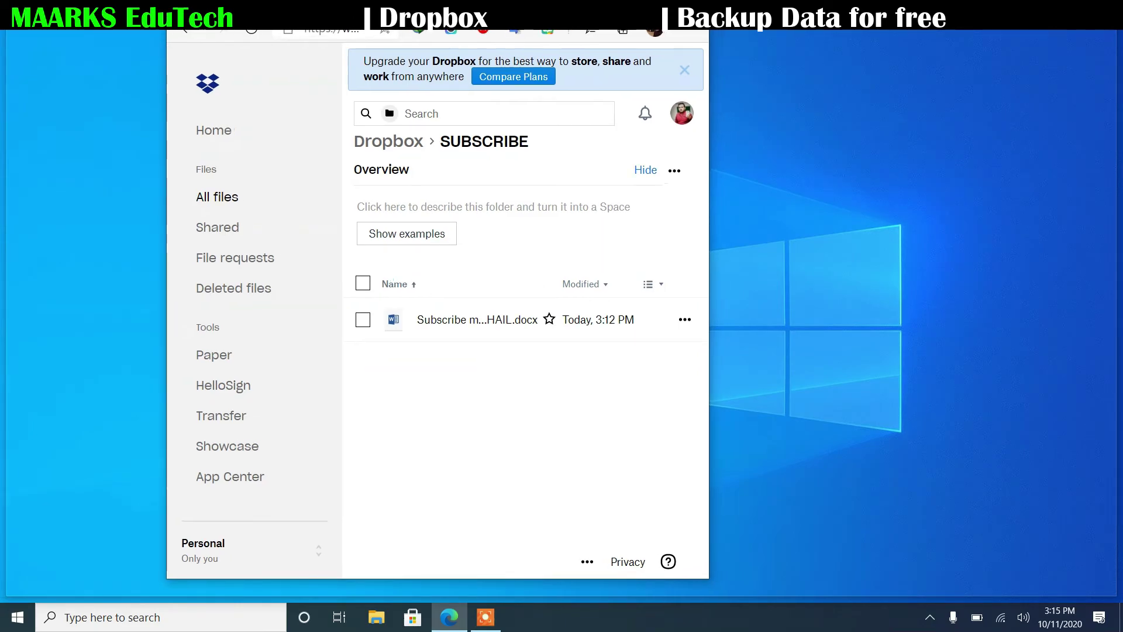
pyautogui.press('super+Up')
pyautogui.press('super+Left')
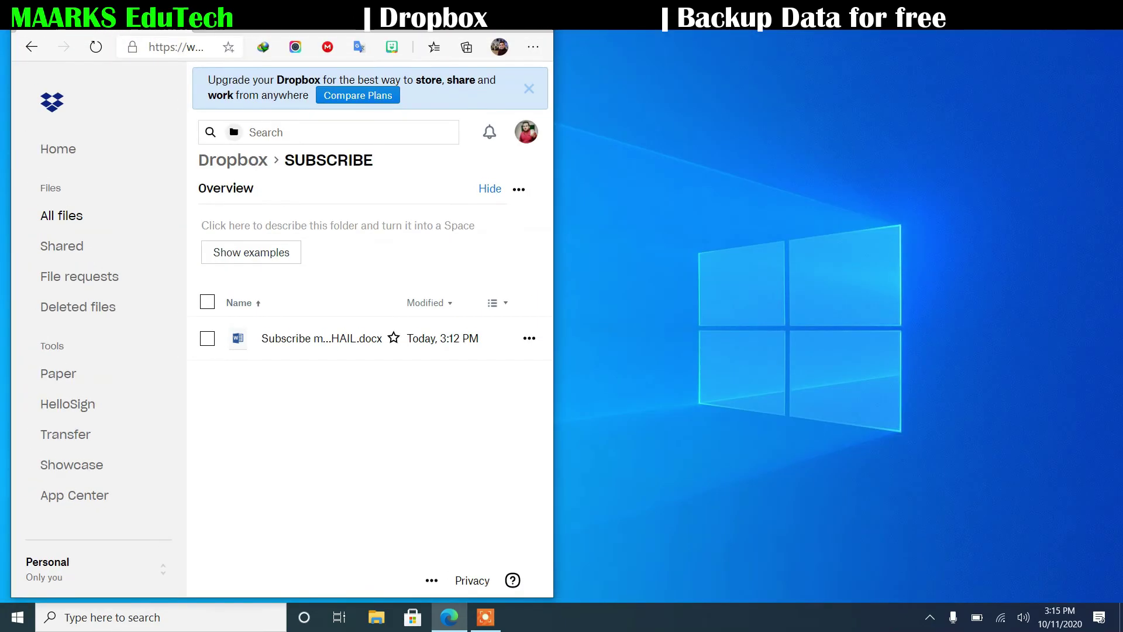
pyautogui.click(76, 223)
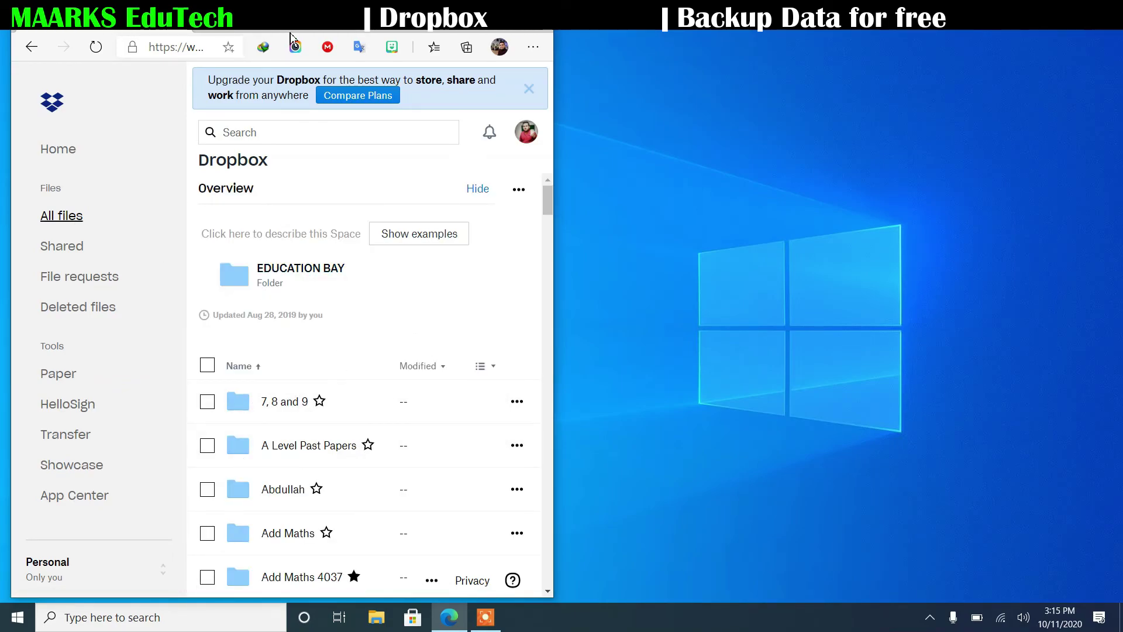
pyautogui.moveTo(306, 28); pyautogui.dragTo(580, 24)
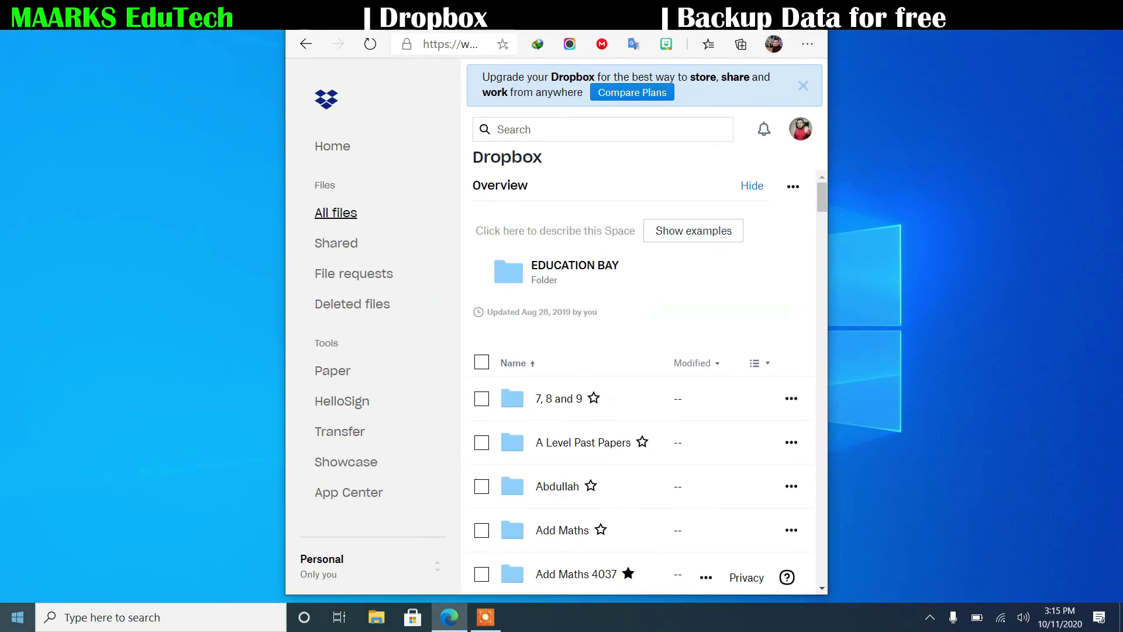
# - Launch Notepad from Start search and type the sample text DASFASDFSAD
pyautogui.click(10, 621)
pyautogui.write('NOTEPD')
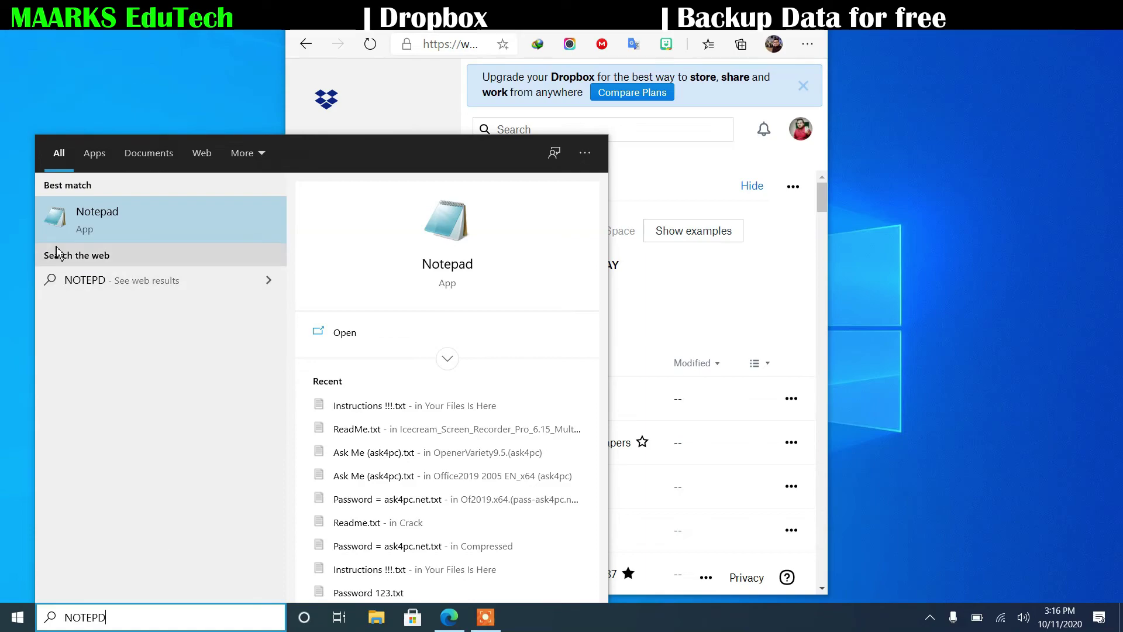
pyautogui.click(96, 217)
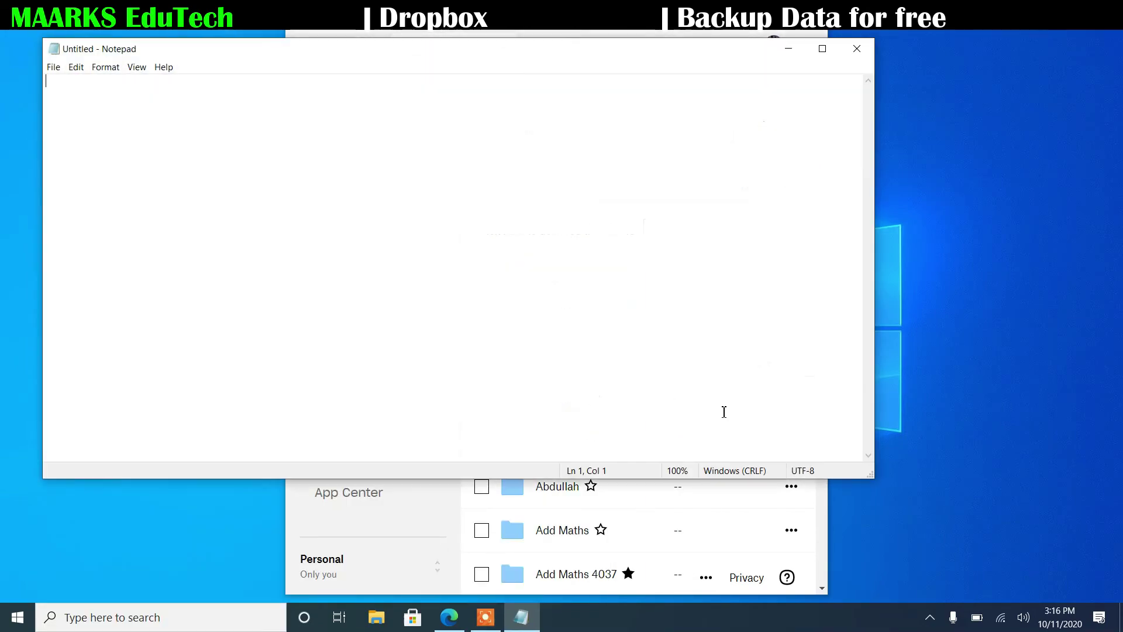
pyautogui.write('DASFASDFSADASDFSDFASDF')
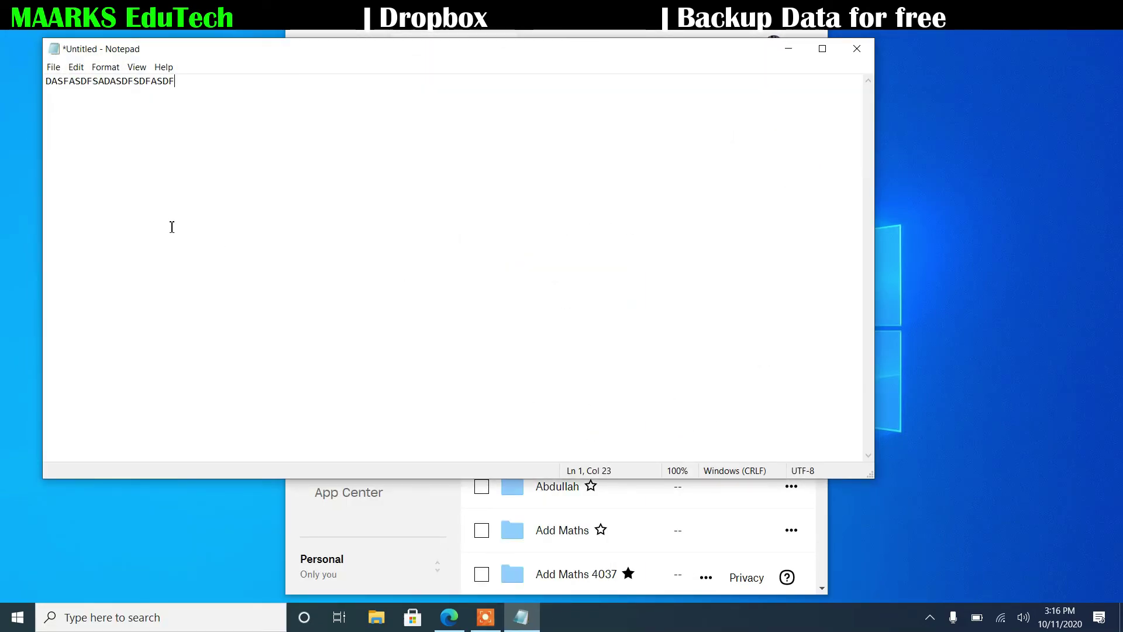
# - Save the text file as ASDFSAD.txt in Documents
pyautogui.click(53, 67)
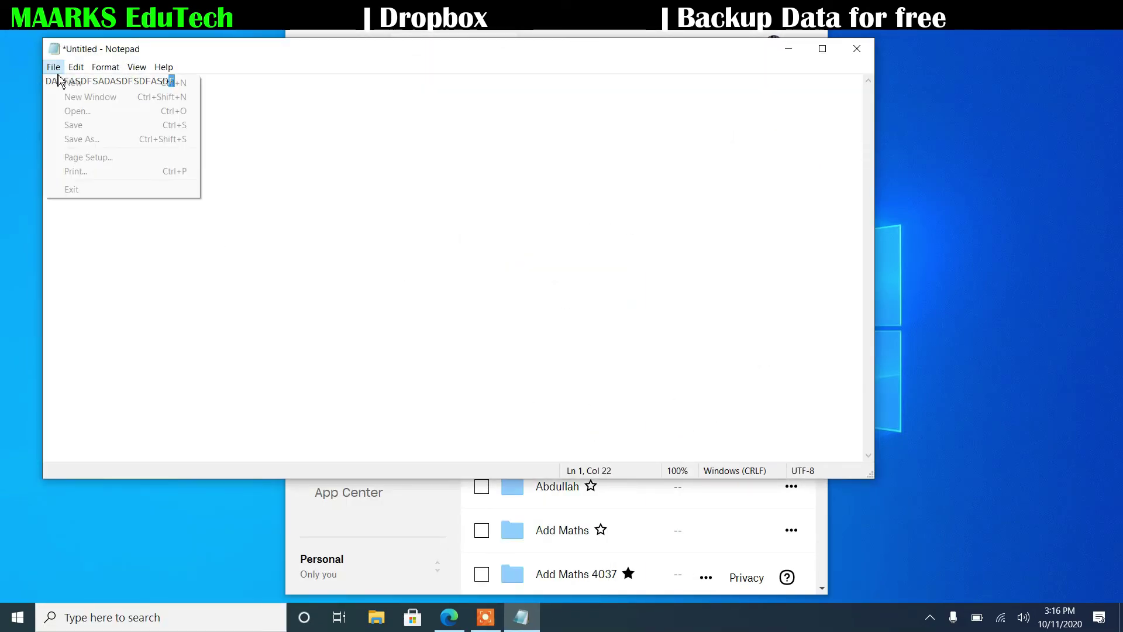
pyautogui.click(75, 127)
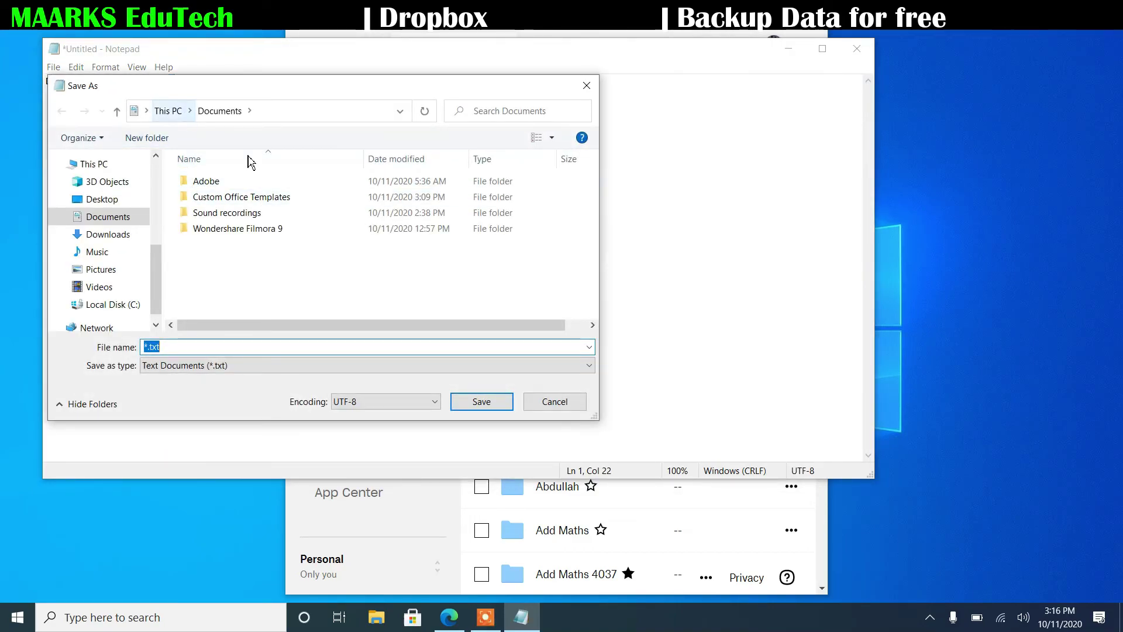
pyautogui.write('ASDFSAD')
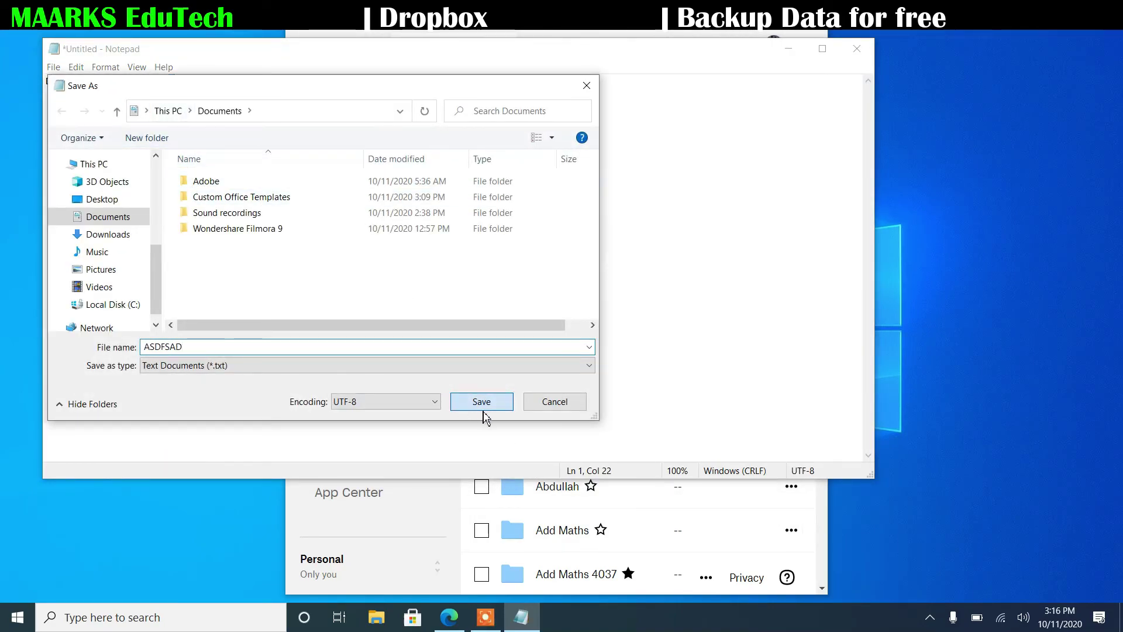
pyautogui.click(482, 403)
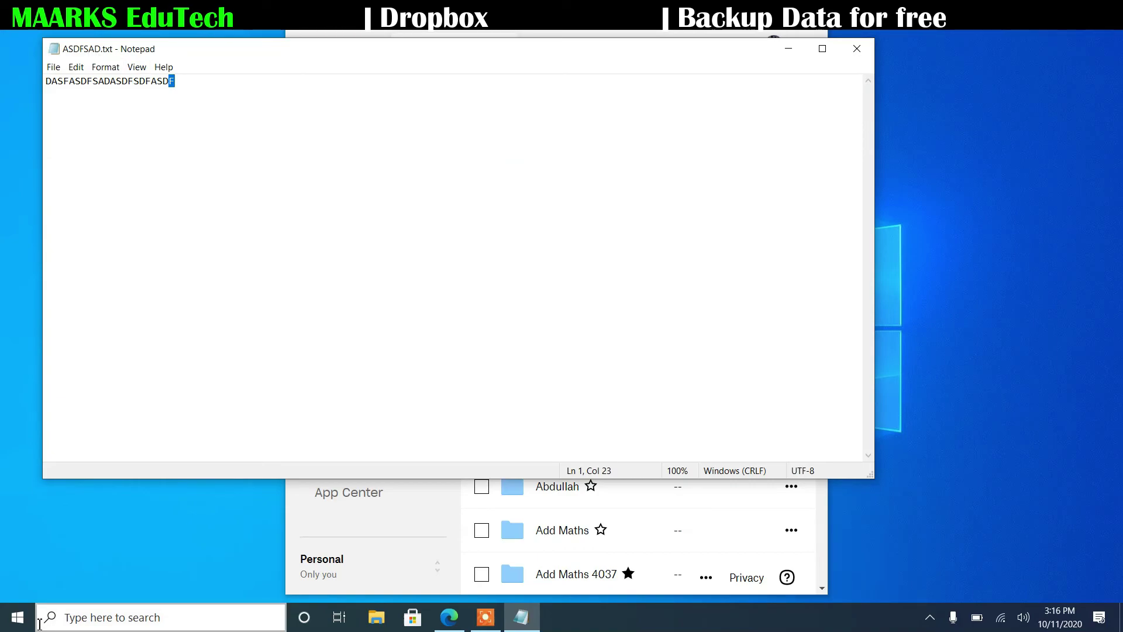
# - Drag New Doc 2019-01-18 09.11.05_1.jpg from File Explorer onto the Dropbox page to upload it
pyautogui.click(71, 620)
pyautogui.write('D')
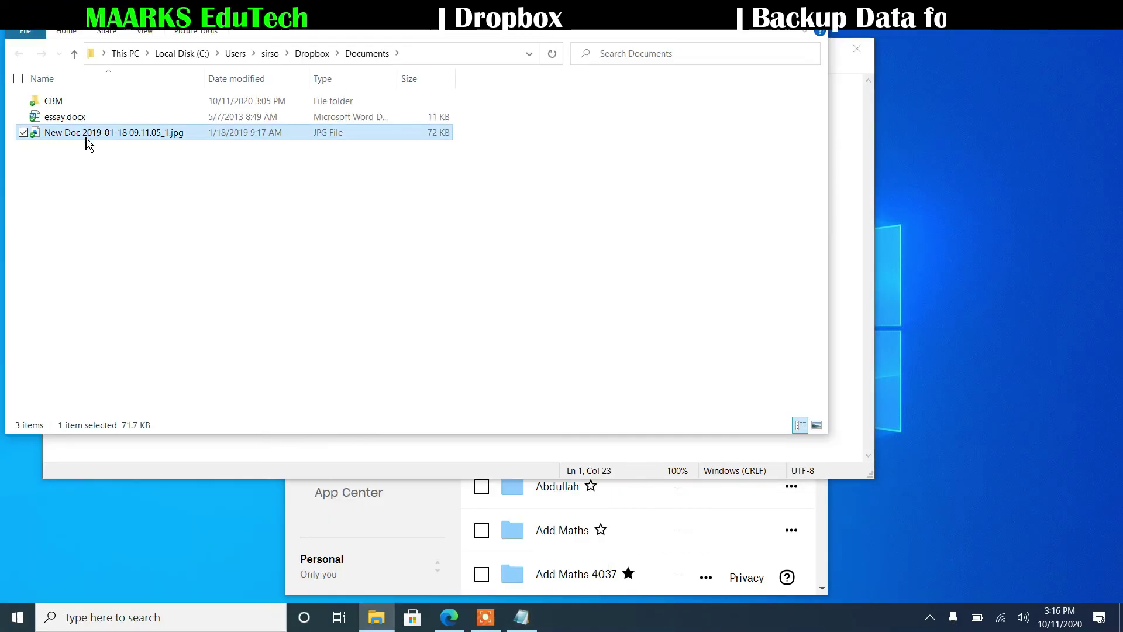
pyautogui.moveTo(86, 139); pyautogui.dragTo(678, 532)
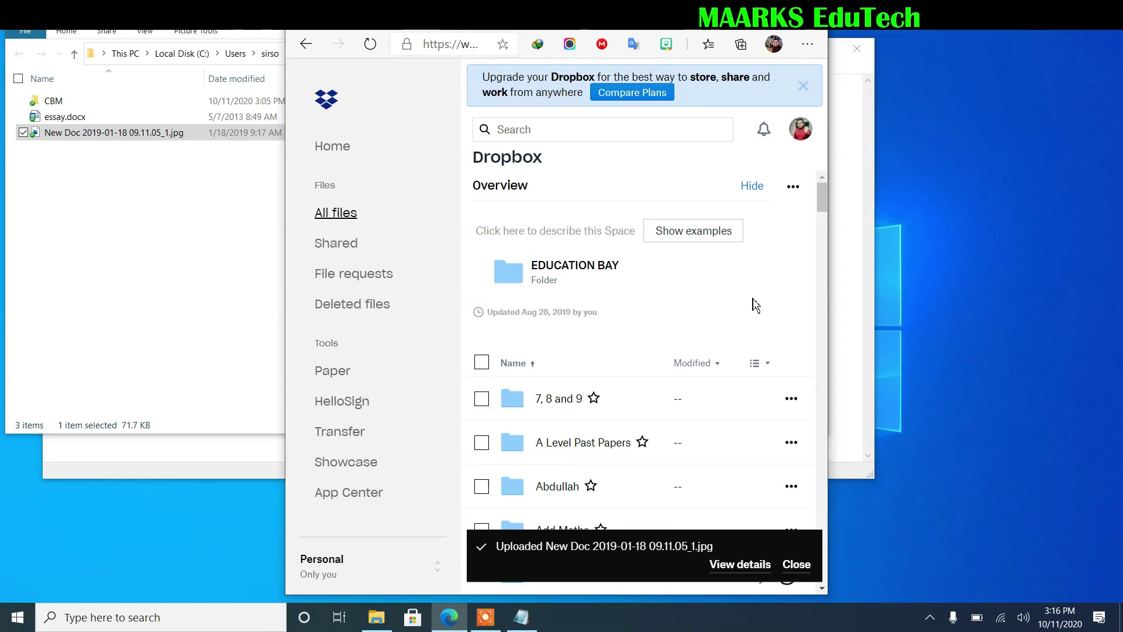
pyautogui.scroll(-3, 753, 303)
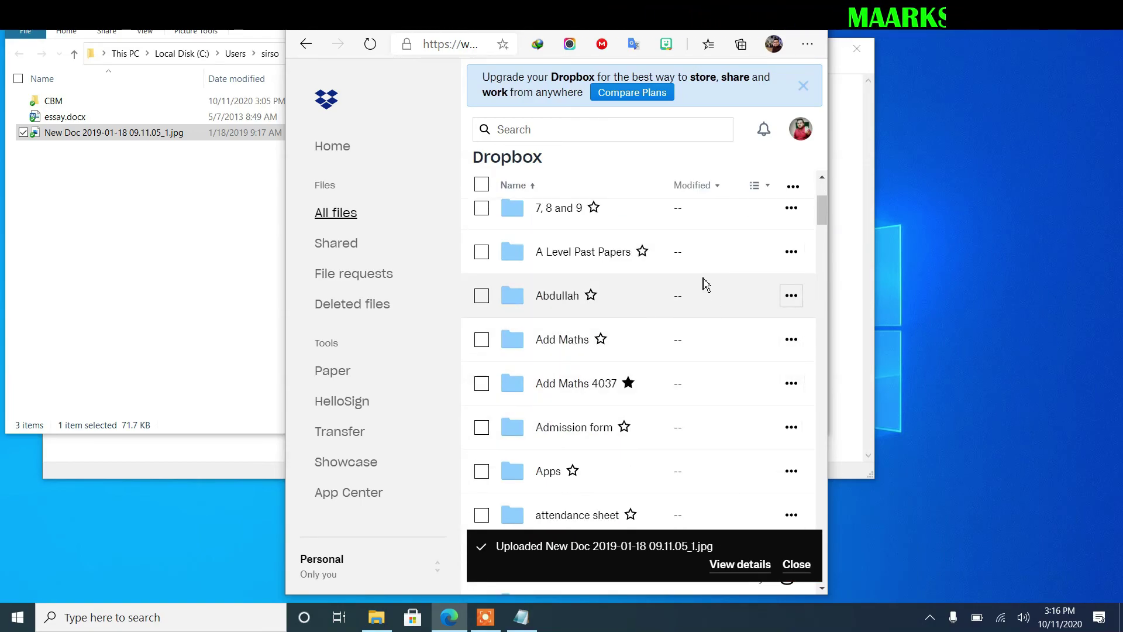